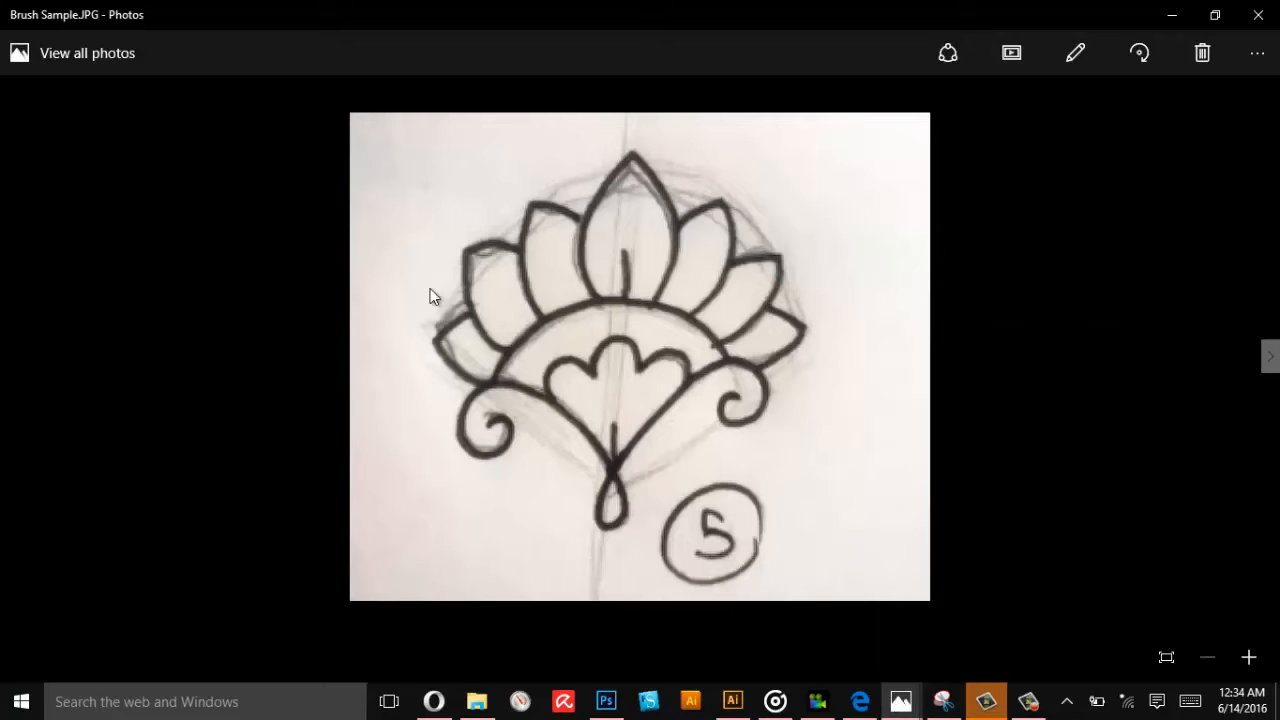
# Switch to Illustrator and open Mandala Brush Creator Template V5.ai from the Mandala Brush Creator folder in Mandala Logo Builder V5 CS6
pyautogui.click(733, 701)
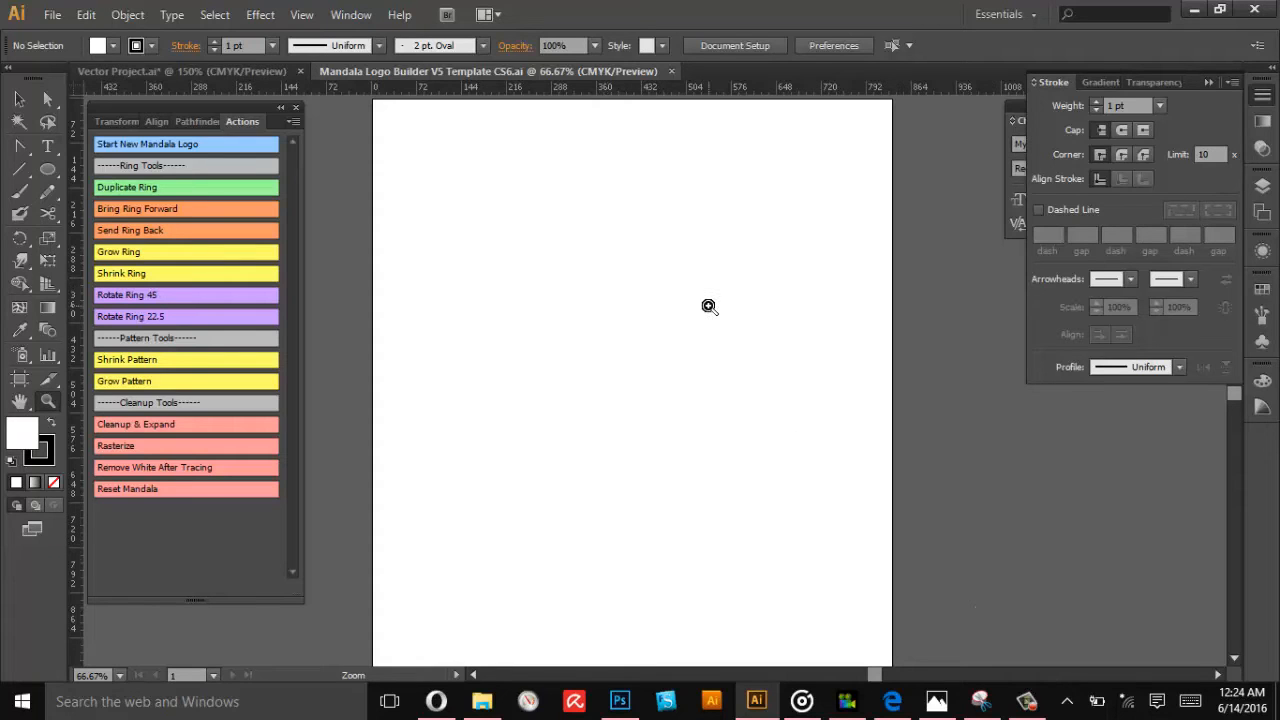
pyautogui.click(52, 14)
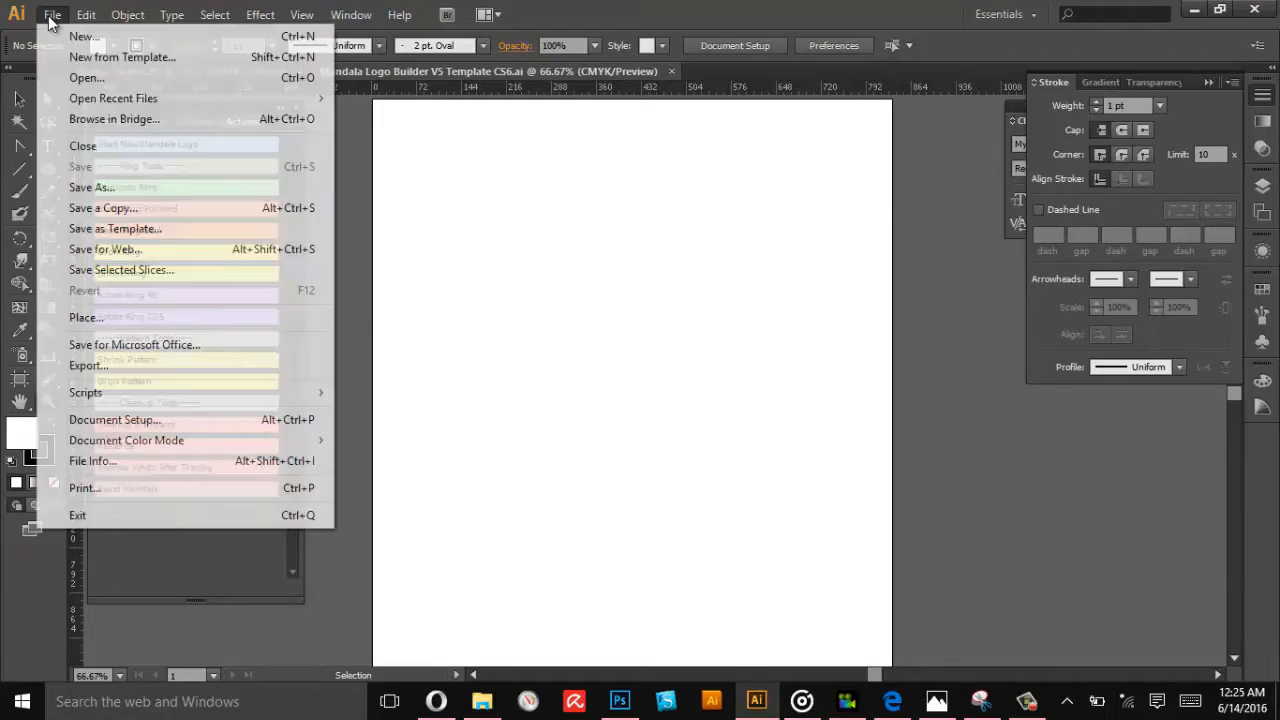
pyautogui.click(78, 77)
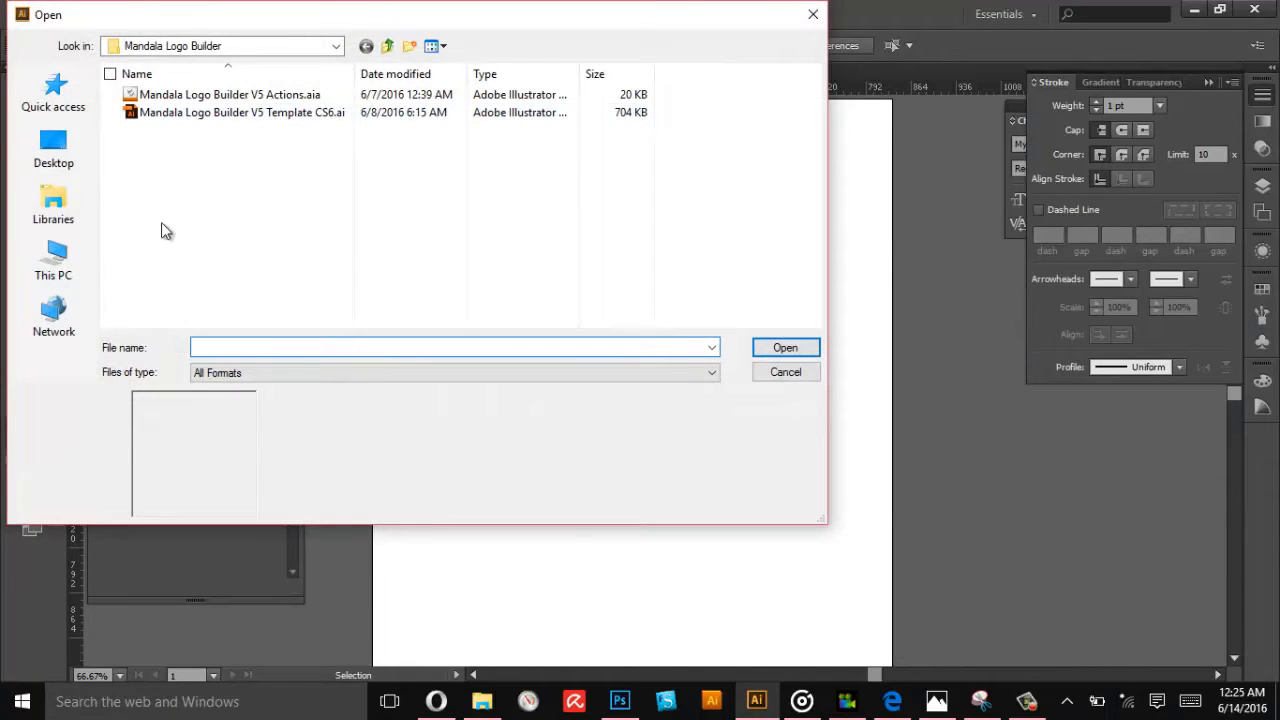
pyautogui.click(78, 105)
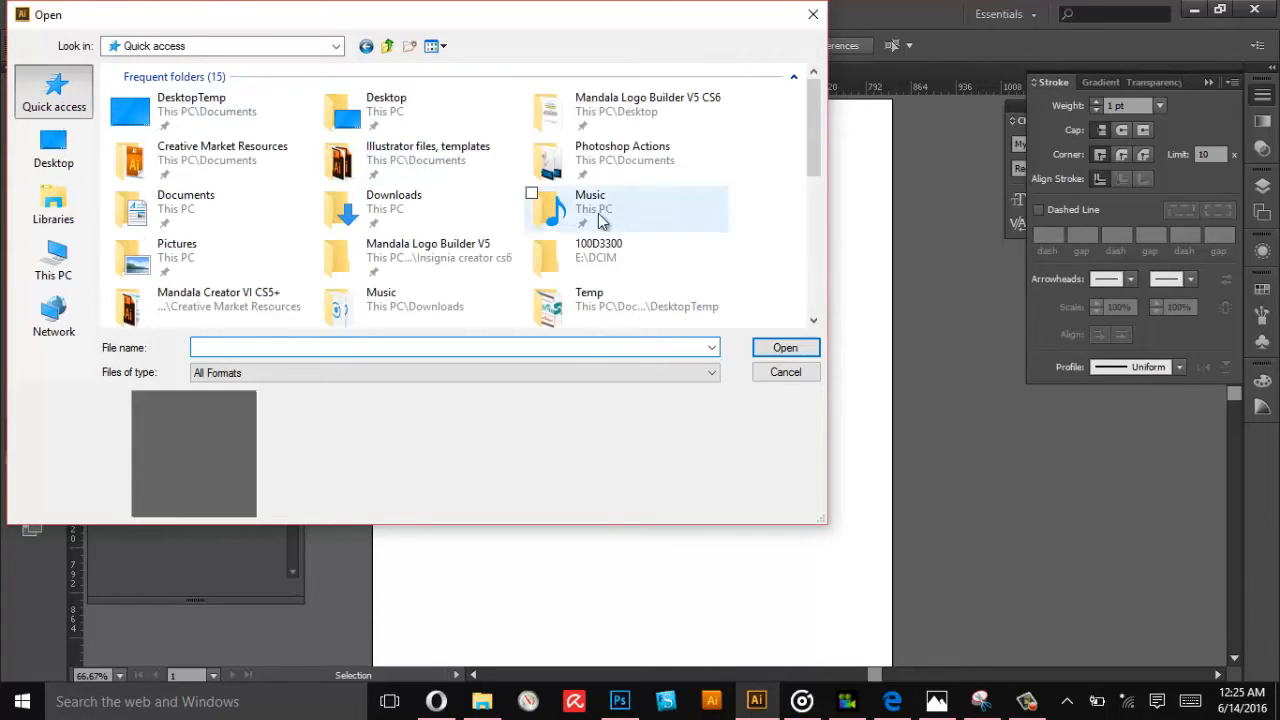
pyautogui.click(603, 110)
pyautogui.doubleClick(556, 116)
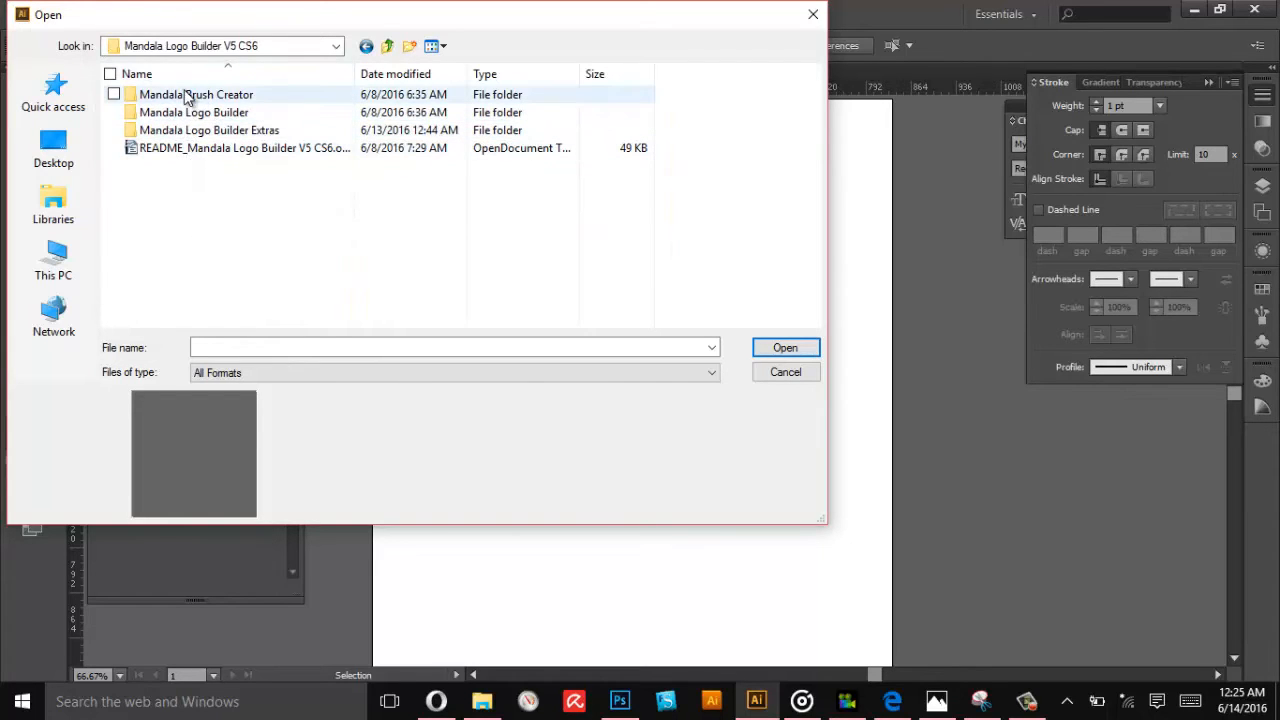
pyautogui.doubleClick(171, 95)
pyautogui.doubleClick(209, 116)
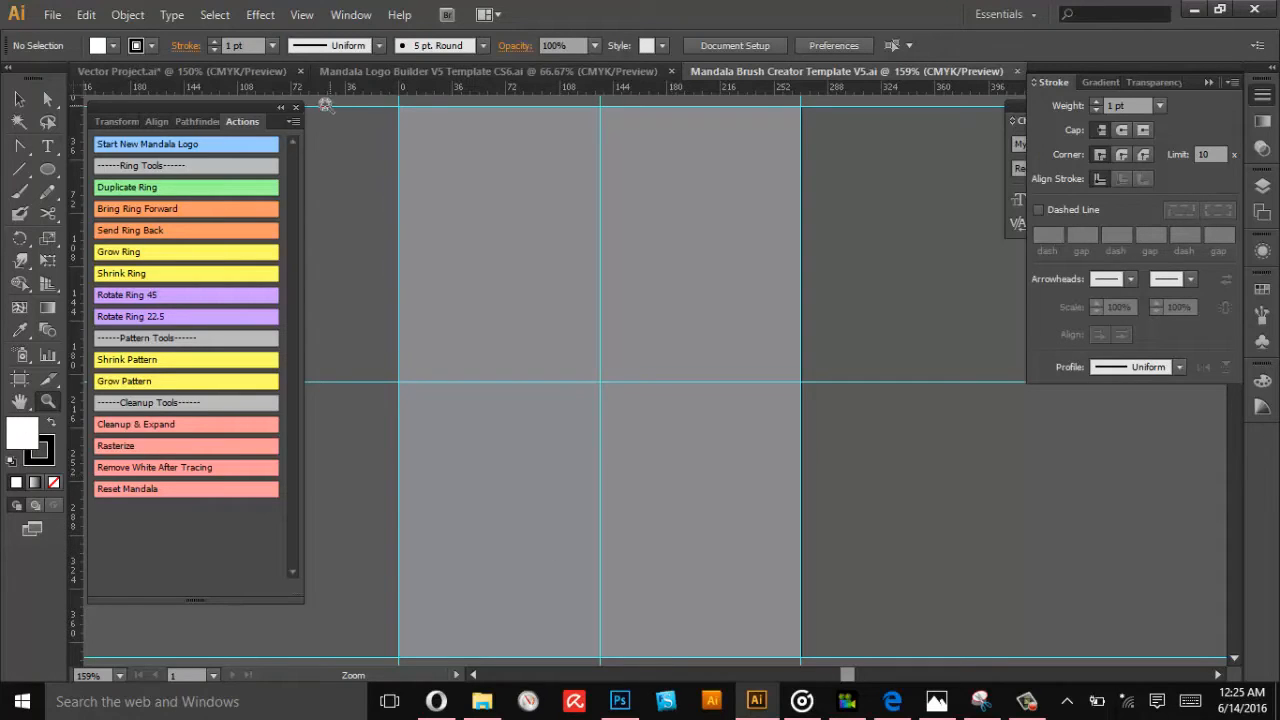
# Delete all the existing Mandala Logo Builder actions
pyautogui.click(293, 121)
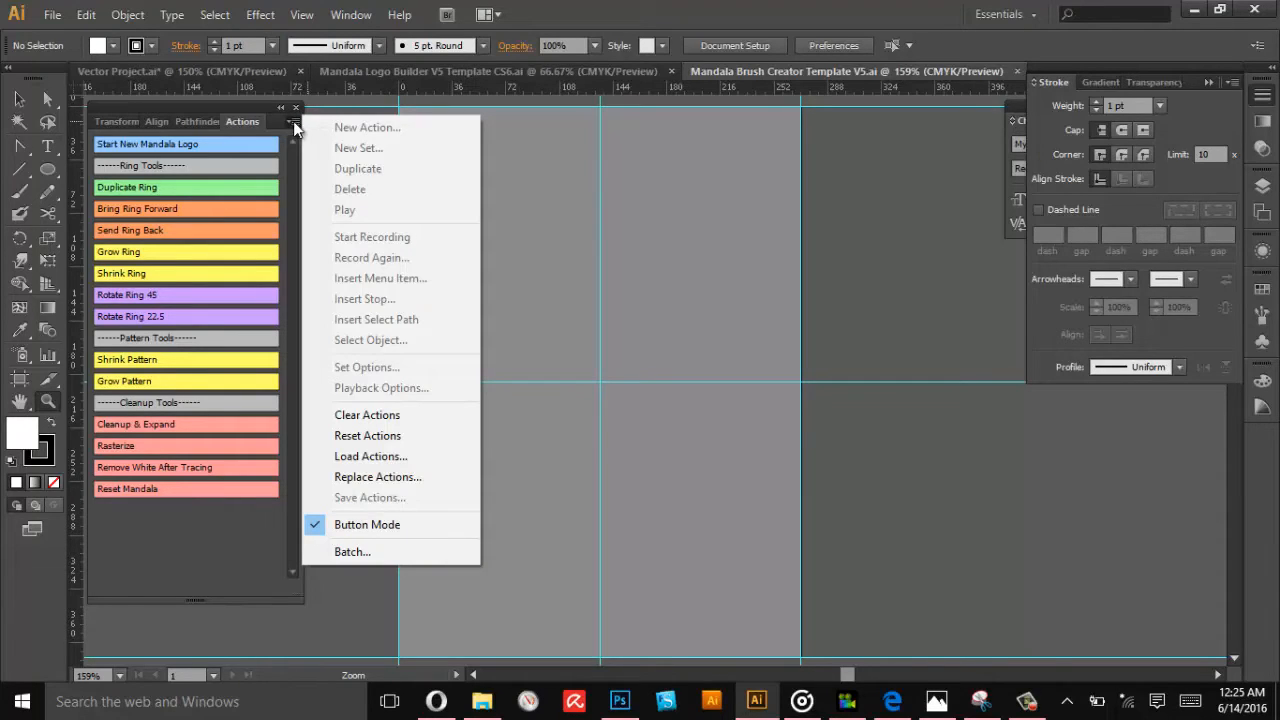
pyautogui.click(375, 414)
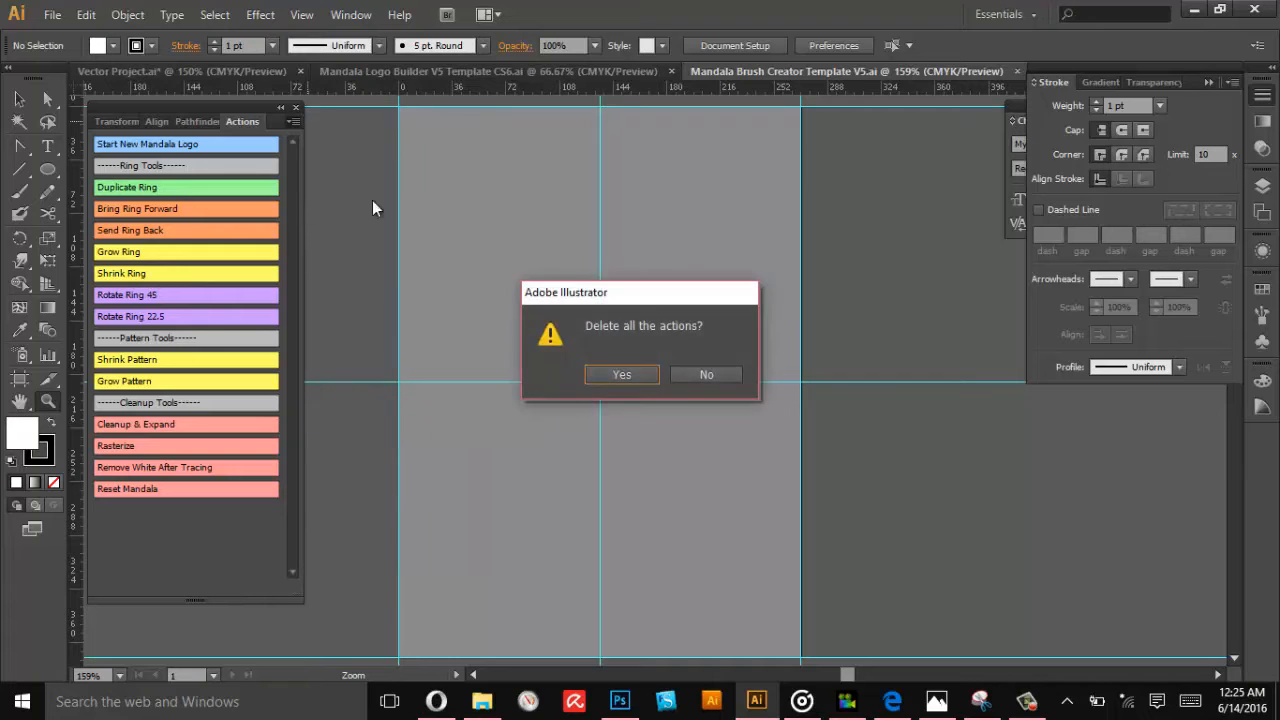
pyautogui.click(607, 374)
# Load the action set Mandala Brush Creator Actions V5.aia from the Mandala Brush Creator folder
pyautogui.click(293, 121)
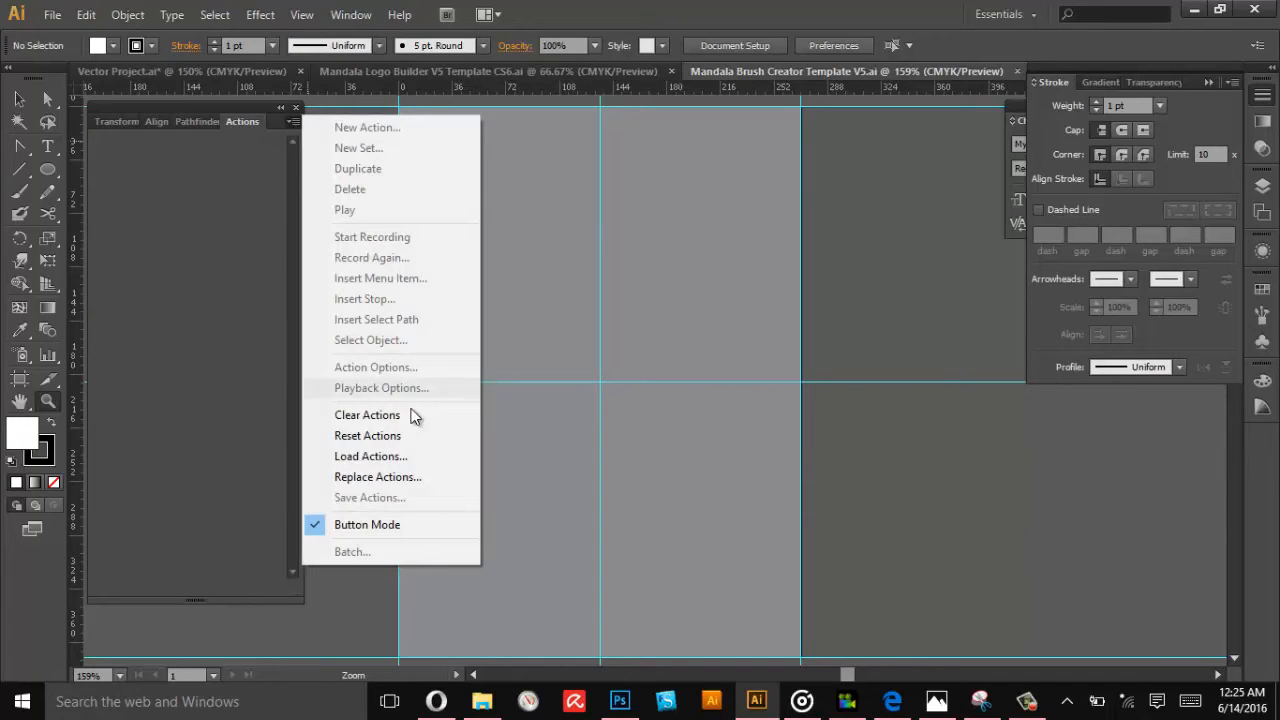
pyautogui.click(370, 454)
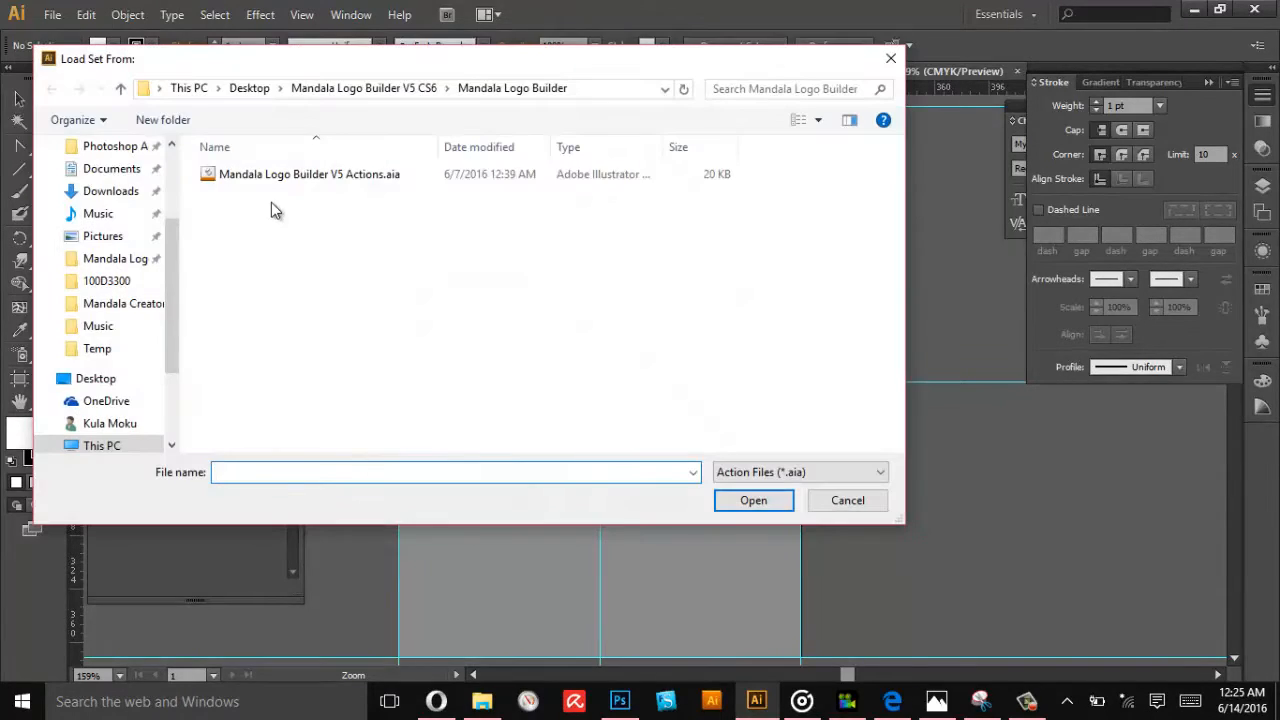
pyautogui.scroll(3, 140, 210)
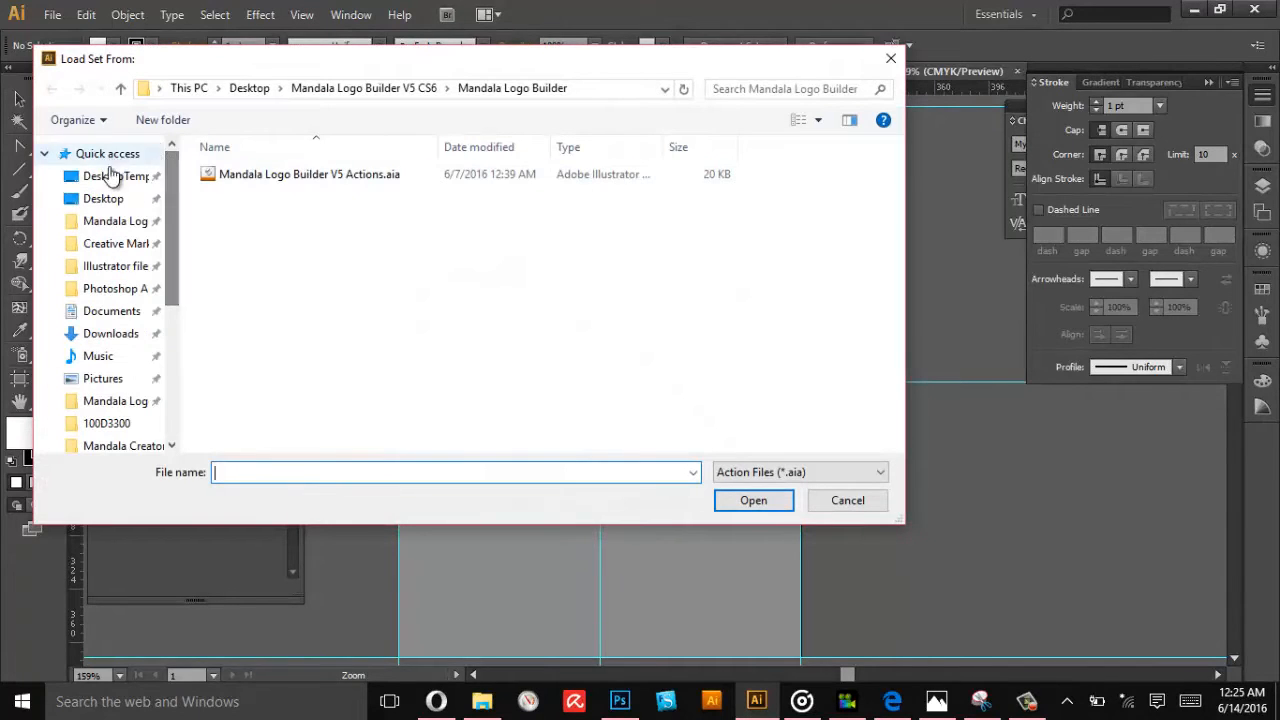
pyautogui.click(92, 155)
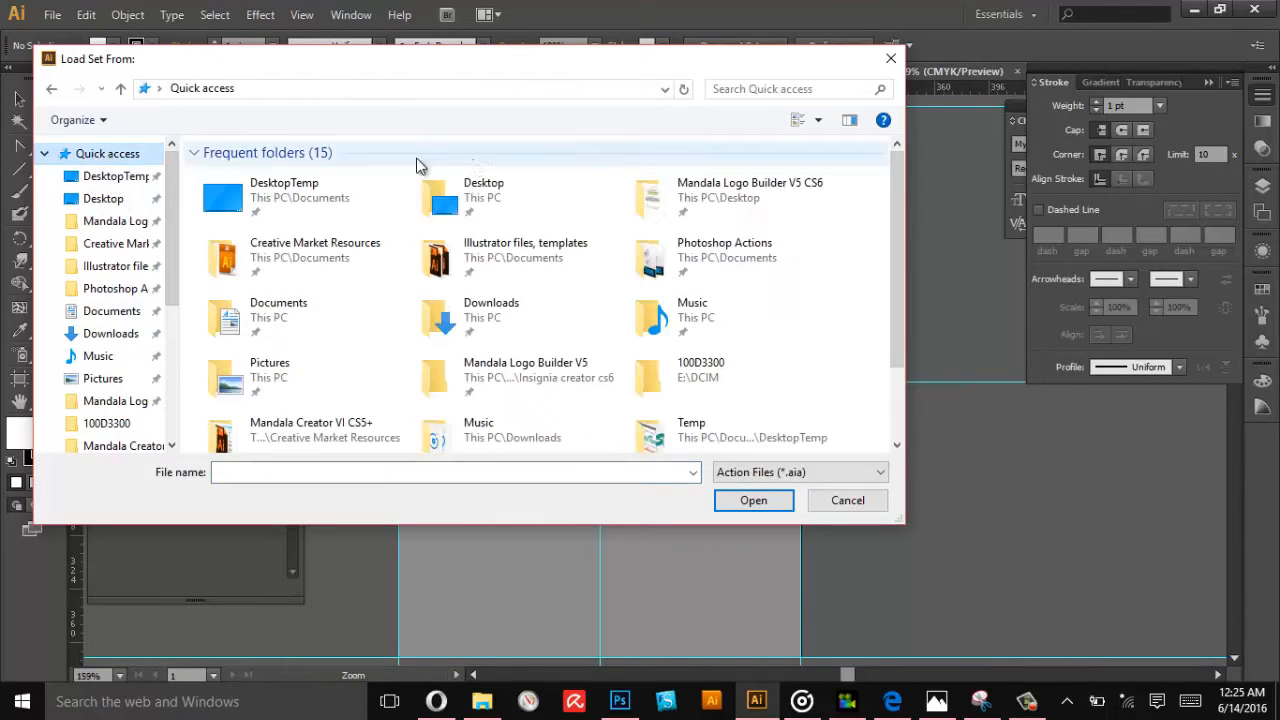
pyautogui.doubleClick(675, 192)
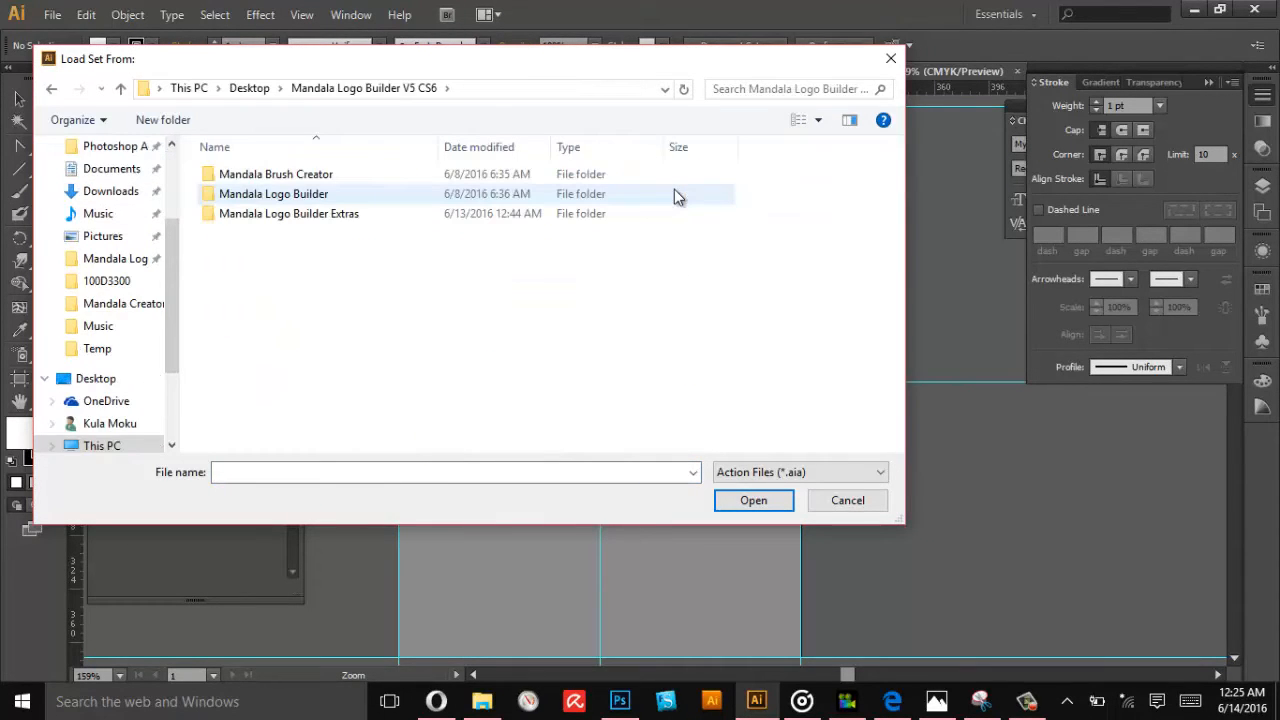
pyautogui.doubleClick(290, 180)
pyautogui.click(292, 176)
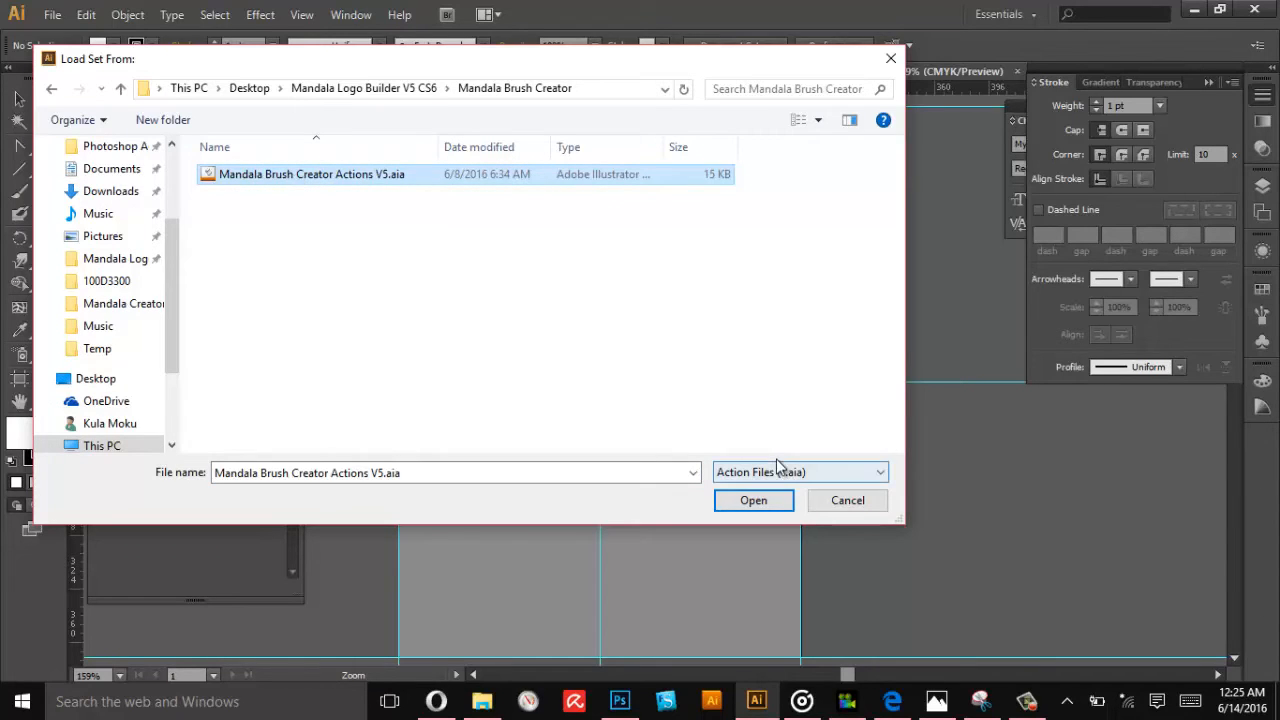
pyautogui.click(758, 502)
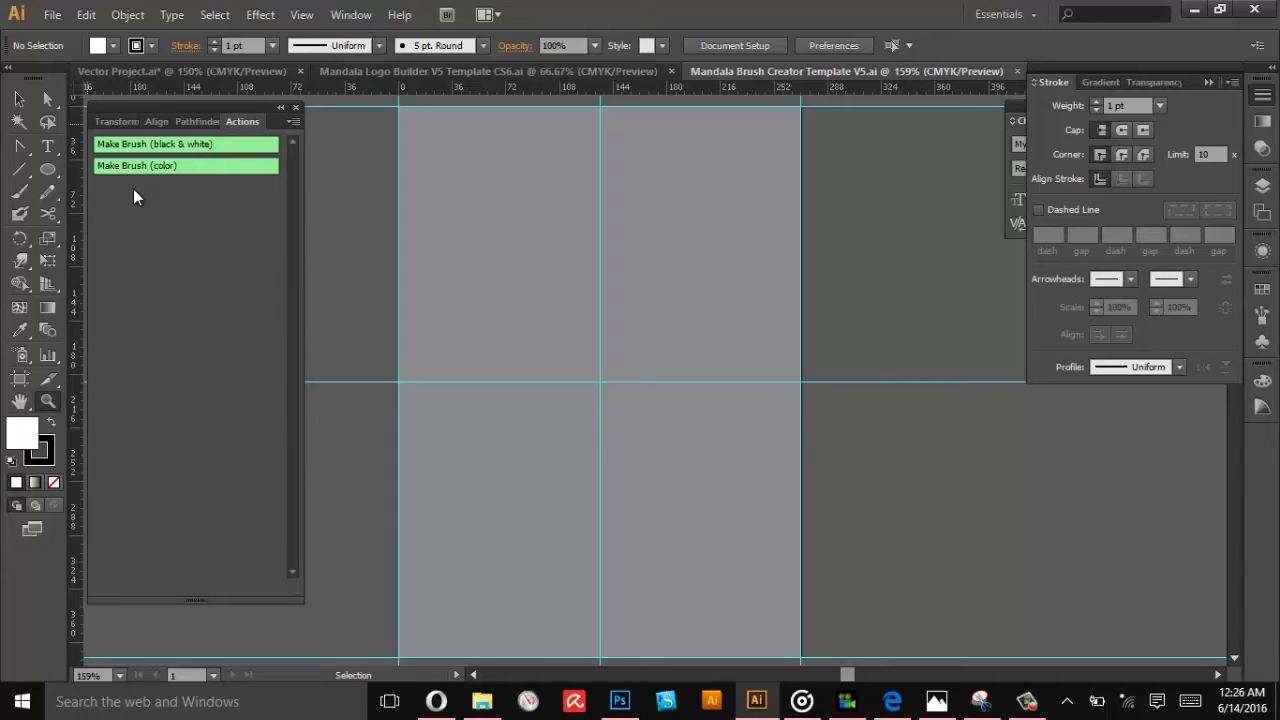
# Place Brush Sample.JPG from the Desktop folder onto the brush template artboard
pyautogui.click(466, 214)
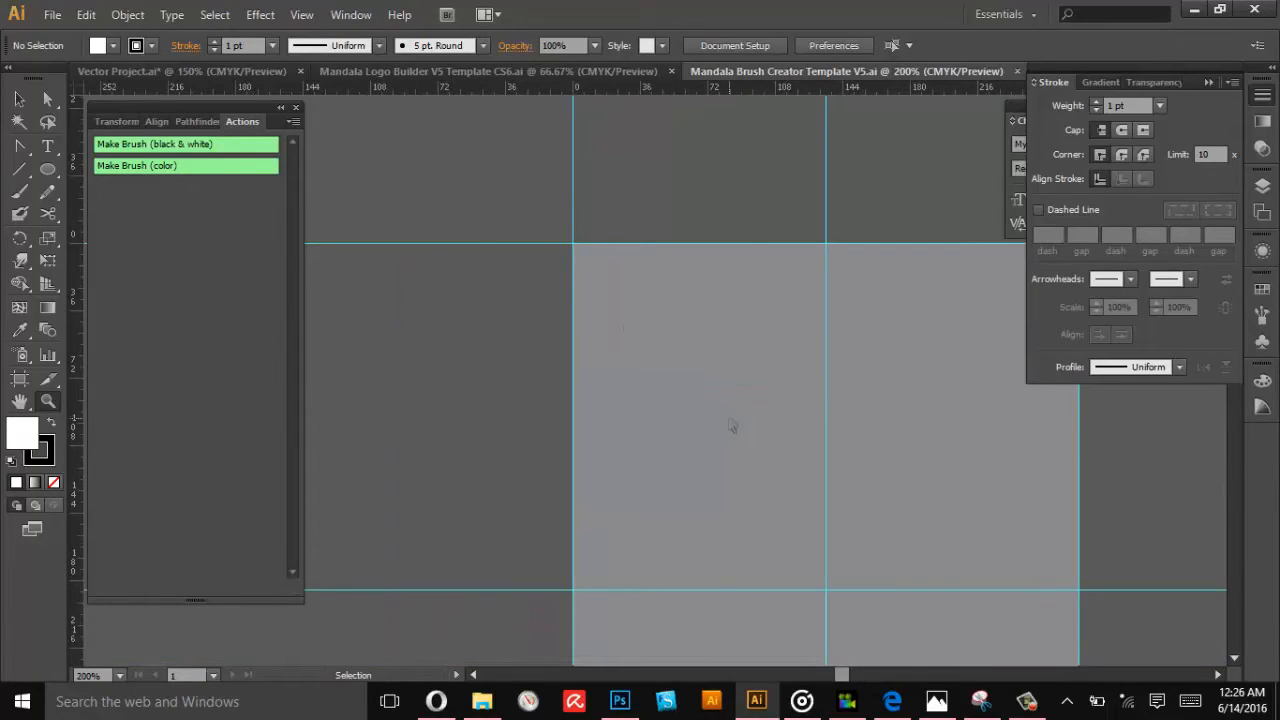
pyautogui.hotkey('ctrl', '0')
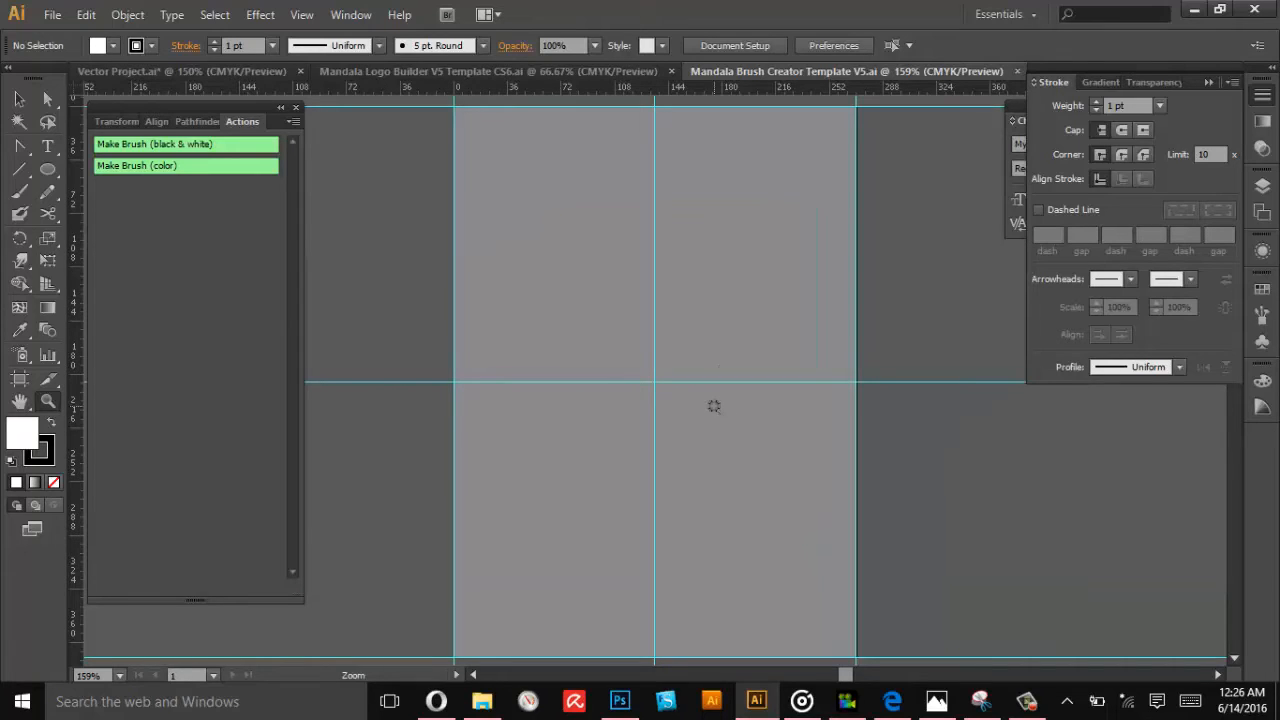
pyautogui.moveTo(484, 705)
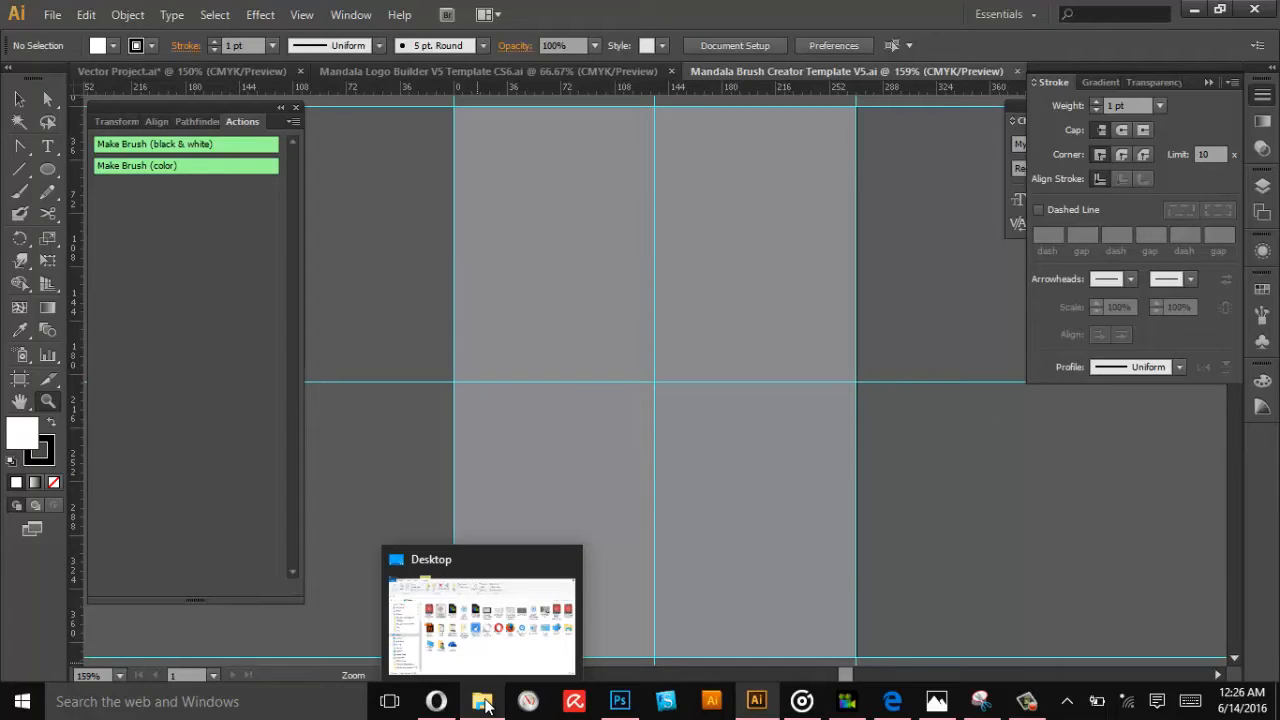
pyautogui.click(484, 705)
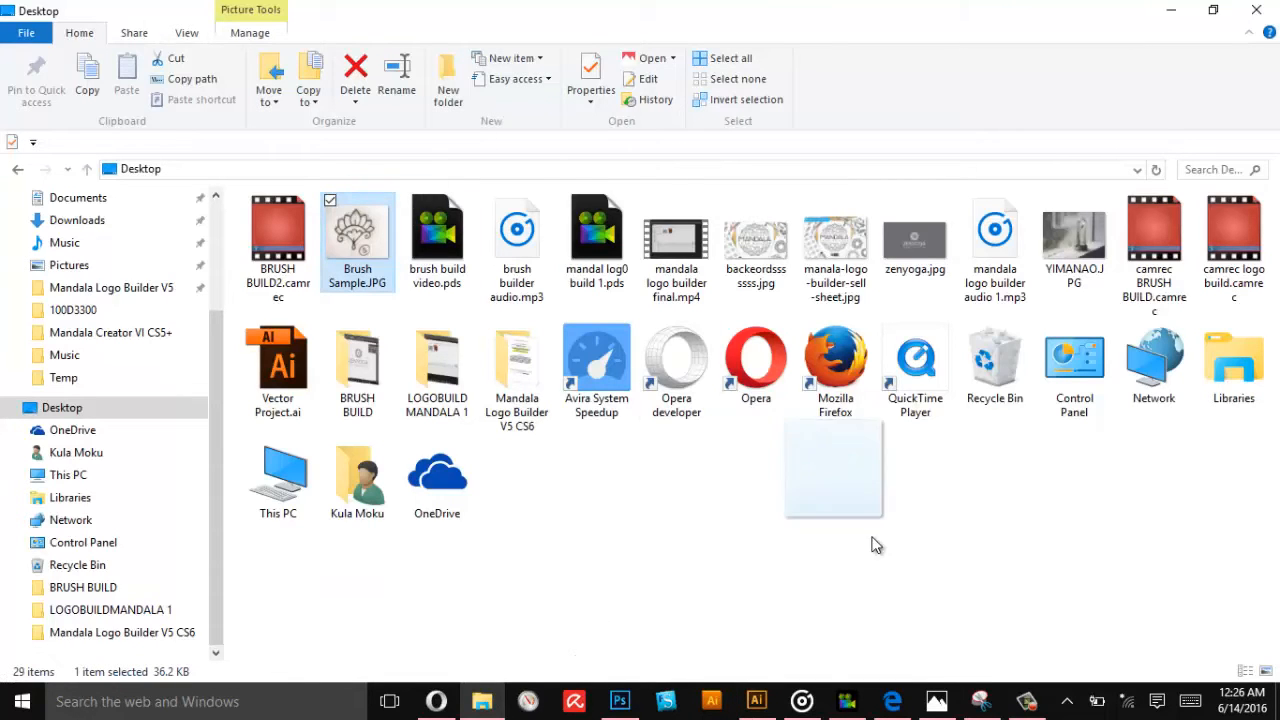
pyautogui.moveTo(765, 712)
pyautogui.mouseDown()
pyautogui.moveTo(663, 337)
pyautogui.moveTo(665, 366)
pyautogui.mouseUp()
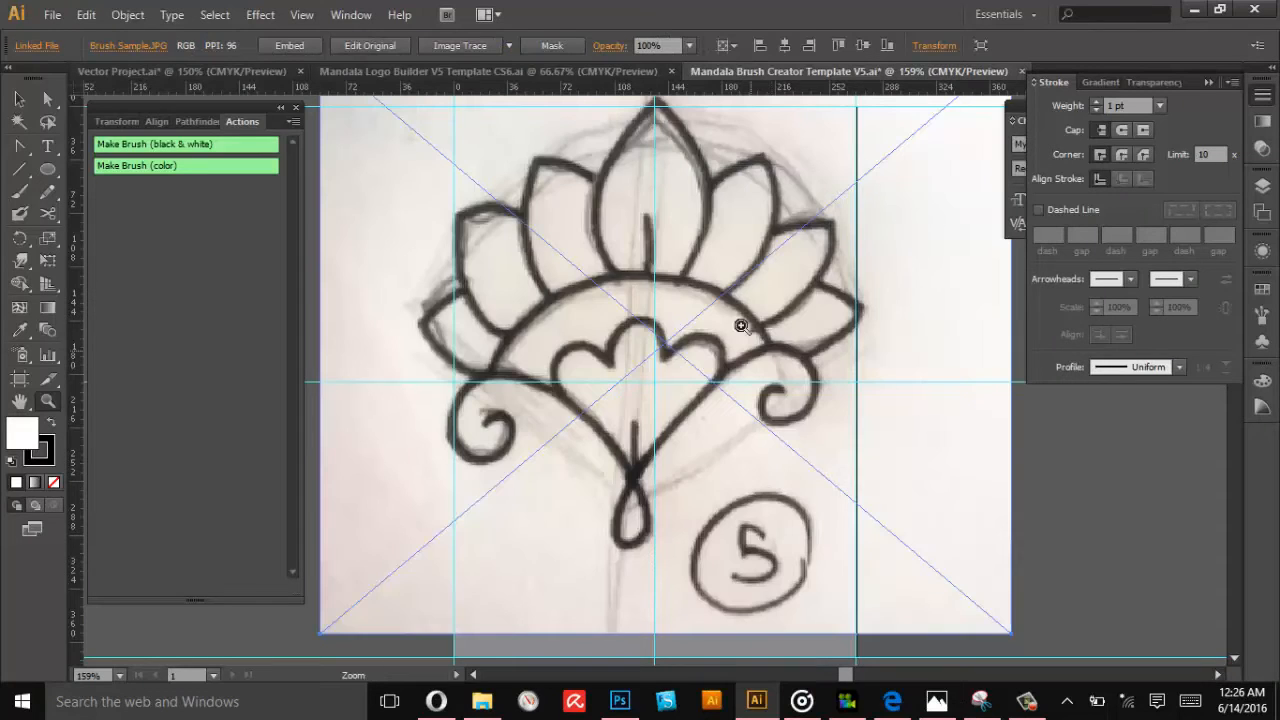
pyautogui.moveTo(760, 368); pyautogui.dragTo(762, 370)
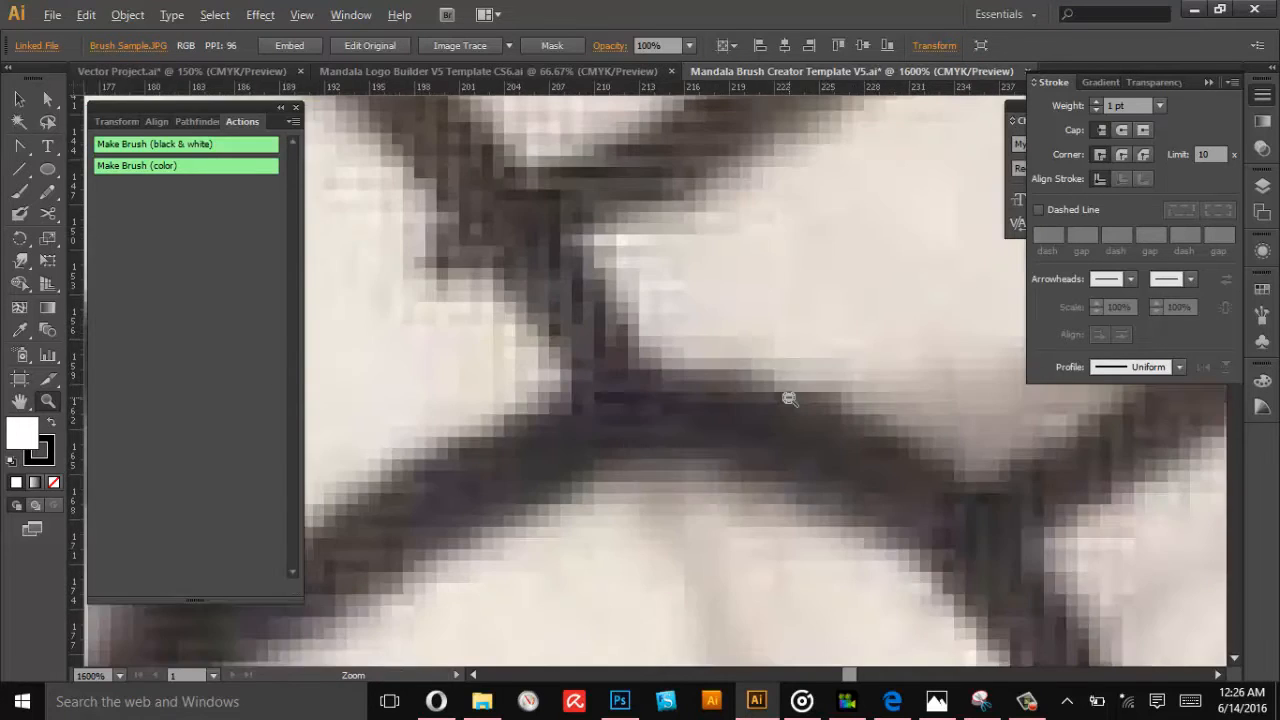
pyautogui.keyDown('alt'); pyautogui.click(789, 398); pyautogui.keyUp('alt')
pyautogui.keyDown('alt'); pyautogui.click(605, 354); pyautogui.keyUp('alt')
pyautogui.keyDown('alt'); pyautogui.click(605, 352); pyautogui.keyUp('alt')
pyautogui.keyDown('alt'); pyautogui.click(622, 358); pyautogui.keyUp('alt')
pyautogui.keyDown('alt'); pyautogui.click(644, 371); pyautogui.keyUp('alt')
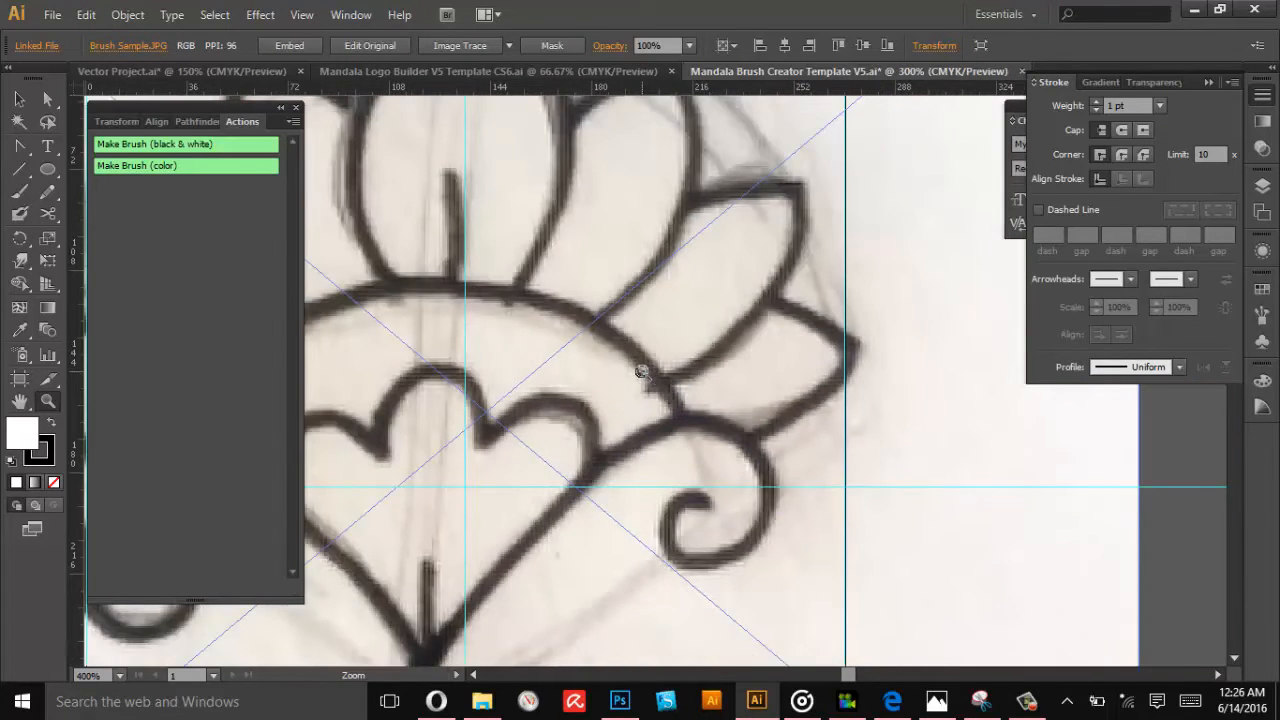
pyautogui.keyDown('alt'); pyautogui.click(643, 373); pyautogui.keyUp('alt')
# Scale down the placed sketch, move it onto the artboard and rotate it so its centre line follows the vertical guide
pyautogui.click(20, 119)
pyautogui.click(20, 100)
pyautogui.moveTo(471, 340); pyautogui.dragTo(589, 303)
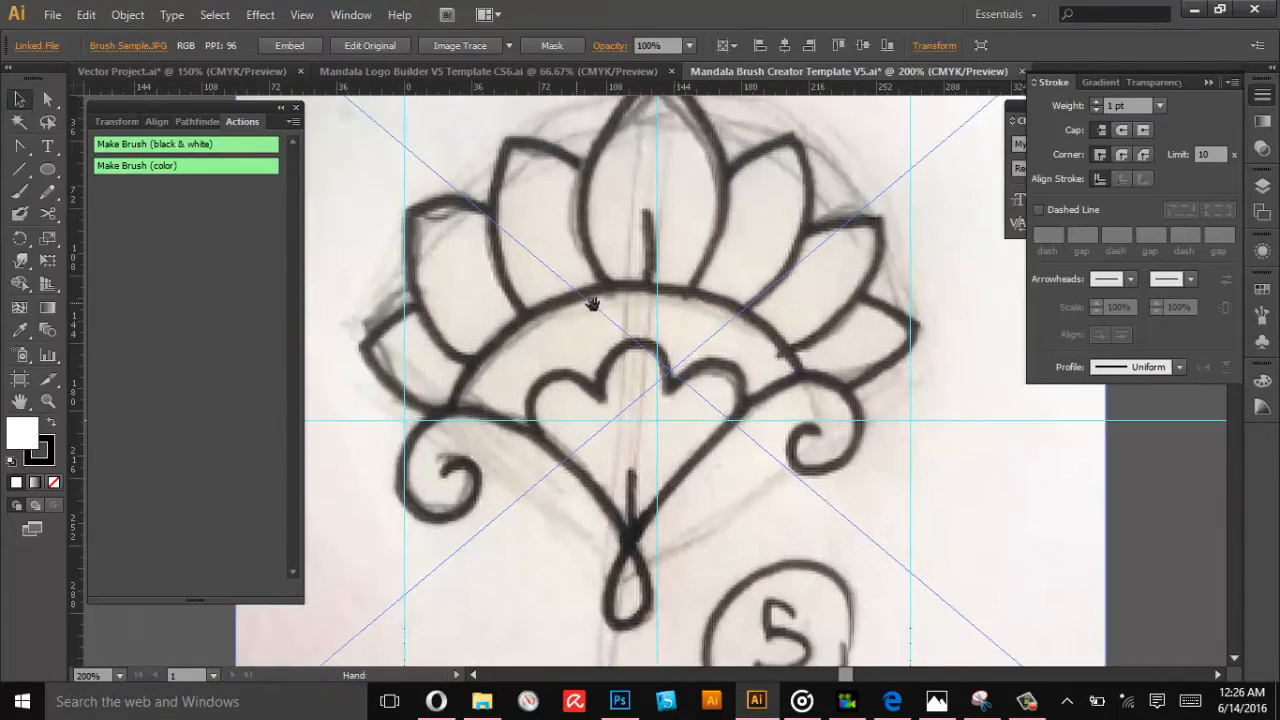
pyautogui.moveTo(1079, 434); pyautogui.dragTo(1014, 514)
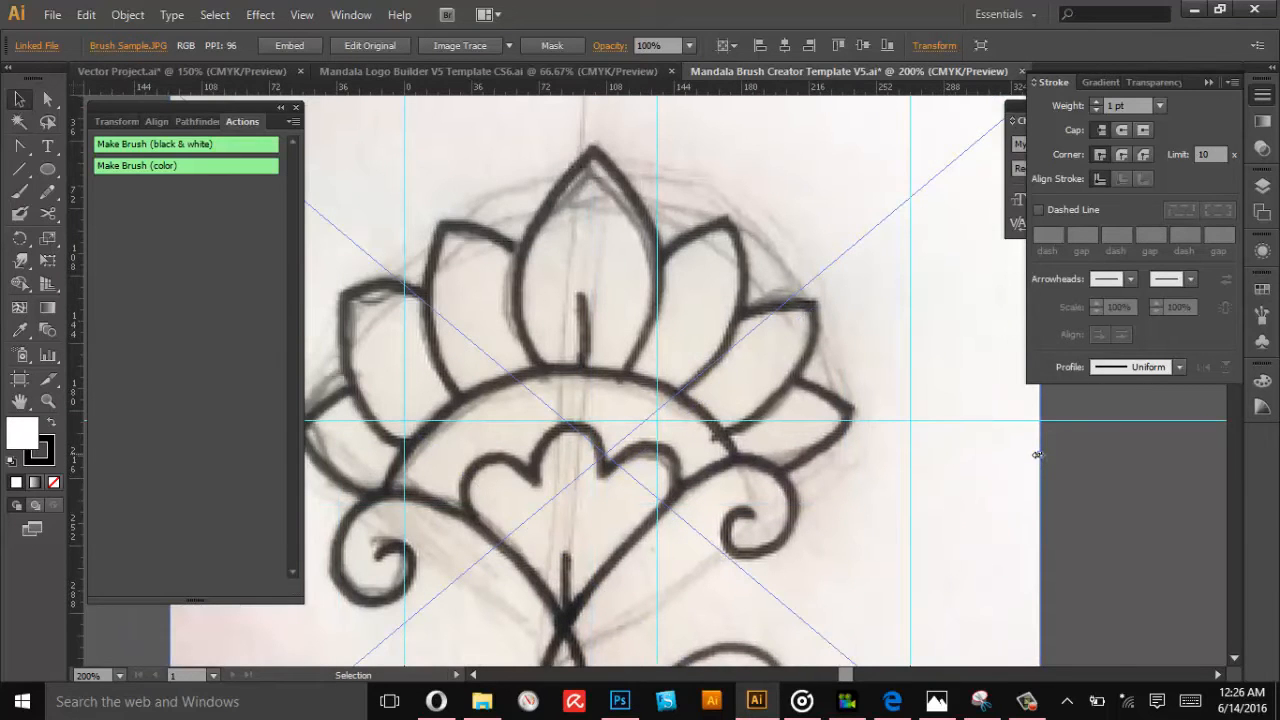
pyautogui.moveTo(1026, 455); pyautogui.dragTo(826, 456)
pyautogui.moveTo(705, 520); pyautogui.dragTo(756, 399)
pyautogui.moveTo(722, 415)
pyautogui.mouseDown()
pyautogui.moveTo(732, 479)
pyautogui.moveTo(752, 420)
pyautogui.mouseUp()
pyautogui.moveTo(891, 201); pyautogui.dragTo(820, 297)
# Trace the sketch's petals, body and curls with the Pen tool and reshape the left curl's lower curve
pyautogui.click(19, 145)
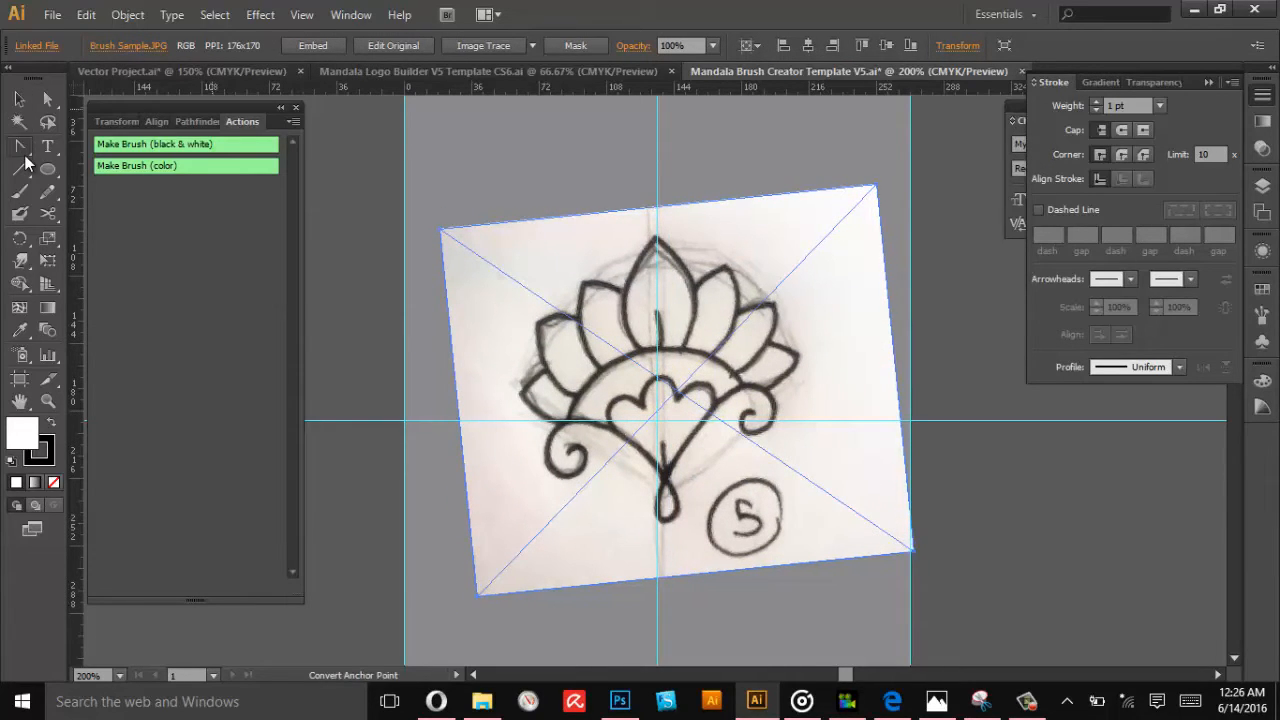
pyautogui.click(961, 213)
pyautogui.keyDown('ctrl'); pyautogui.click(974, 302); pyautogui.keyUp('ctrl')
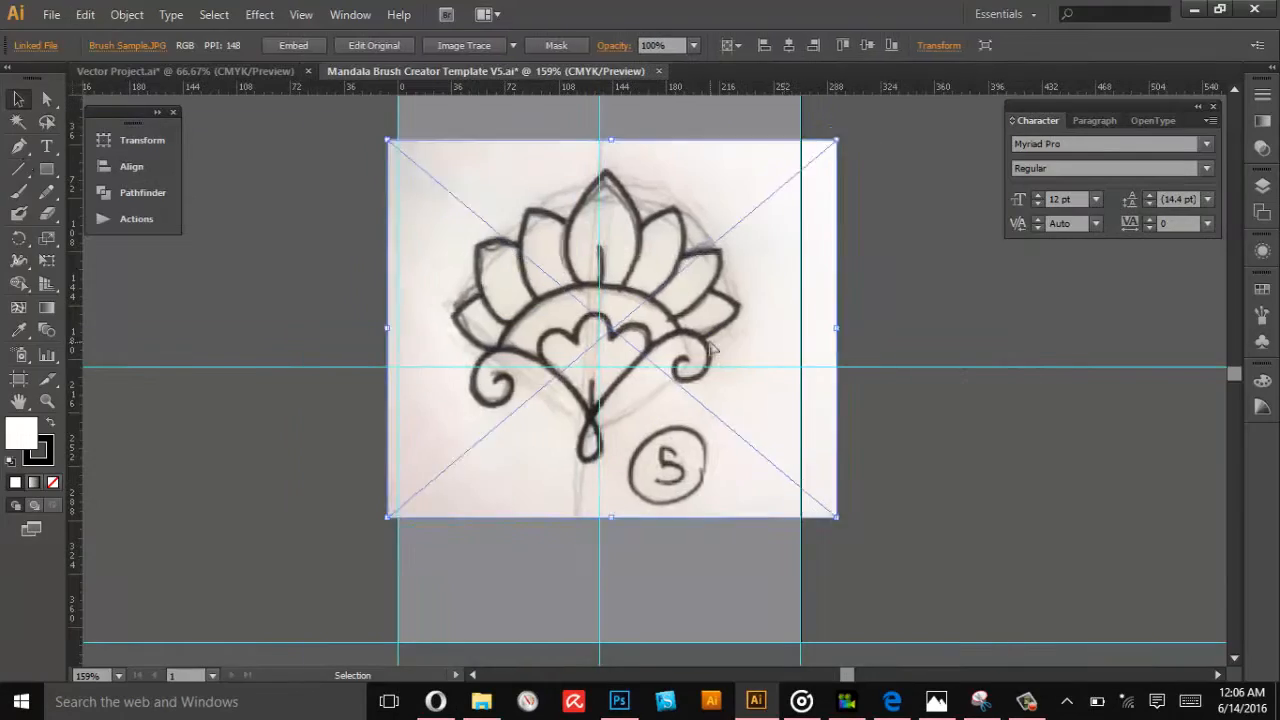
pyautogui.click(540, 338)
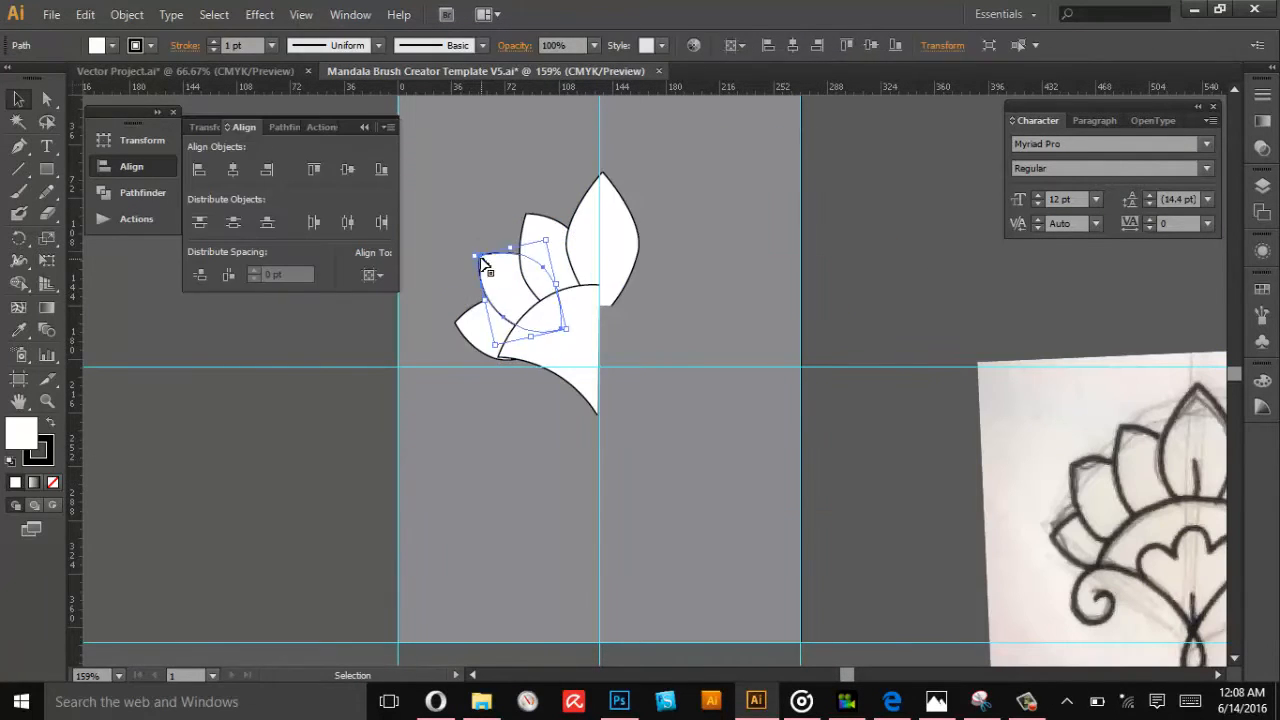
pyautogui.click(127, 14)
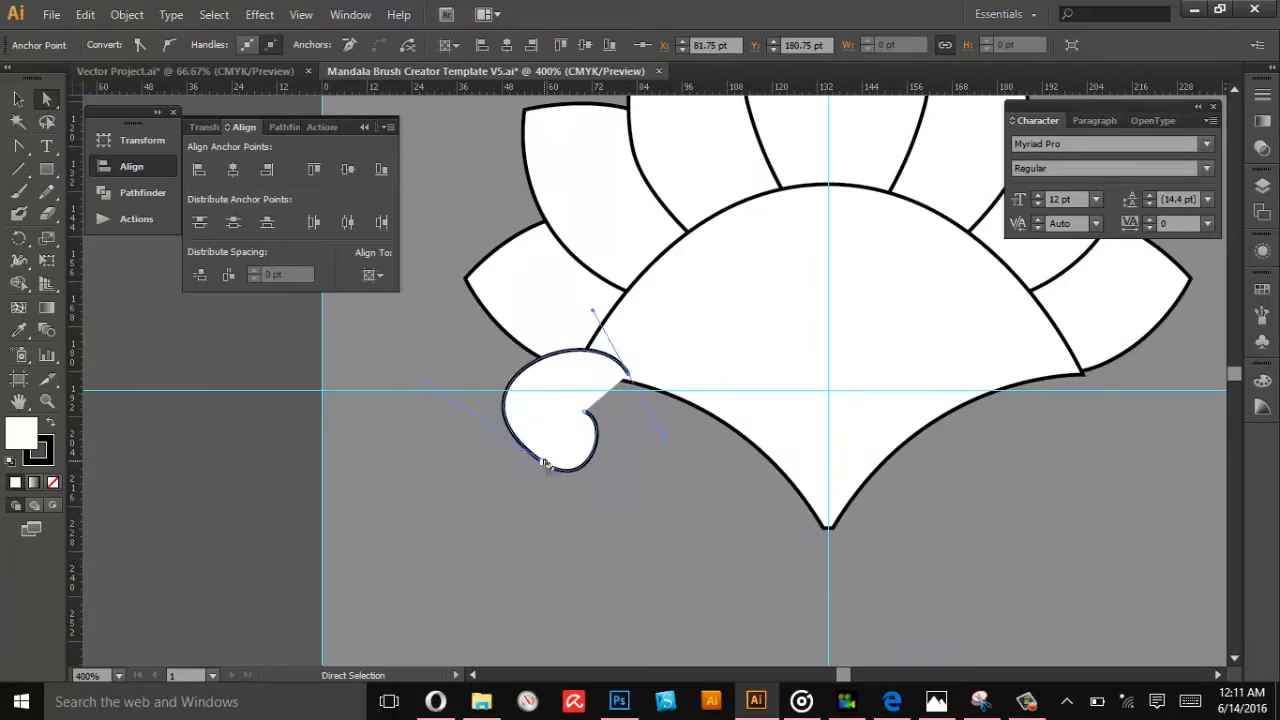
pyautogui.moveTo(545, 462); pyautogui.dragTo(533, 471)
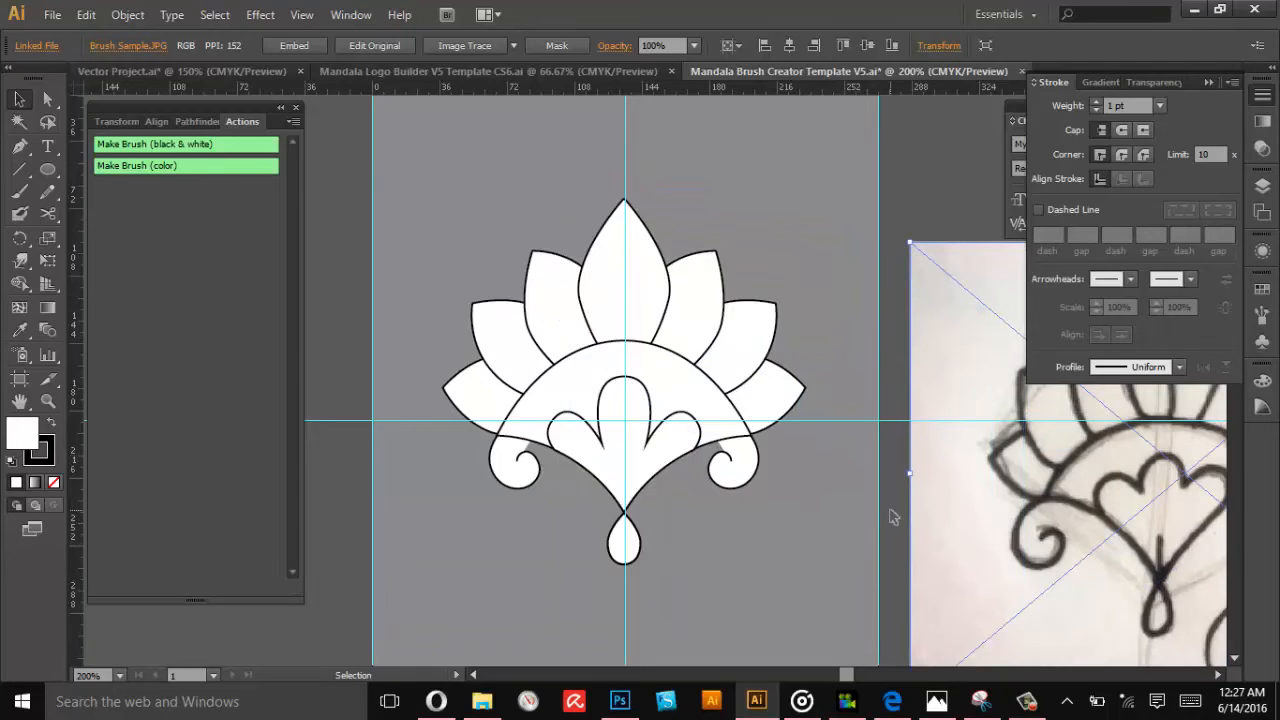
# Ungroup the traced flower motif into its separate shapes
pyautogui.click(893, 508)
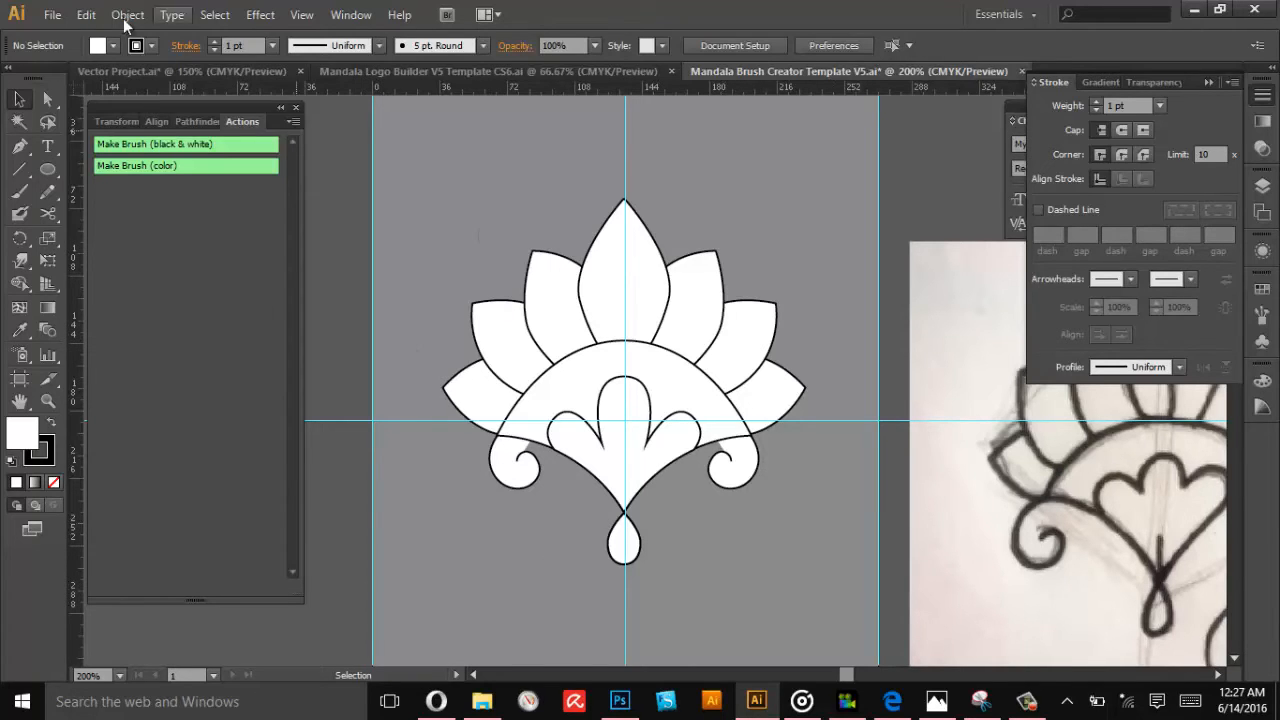
pyautogui.click(744, 468)
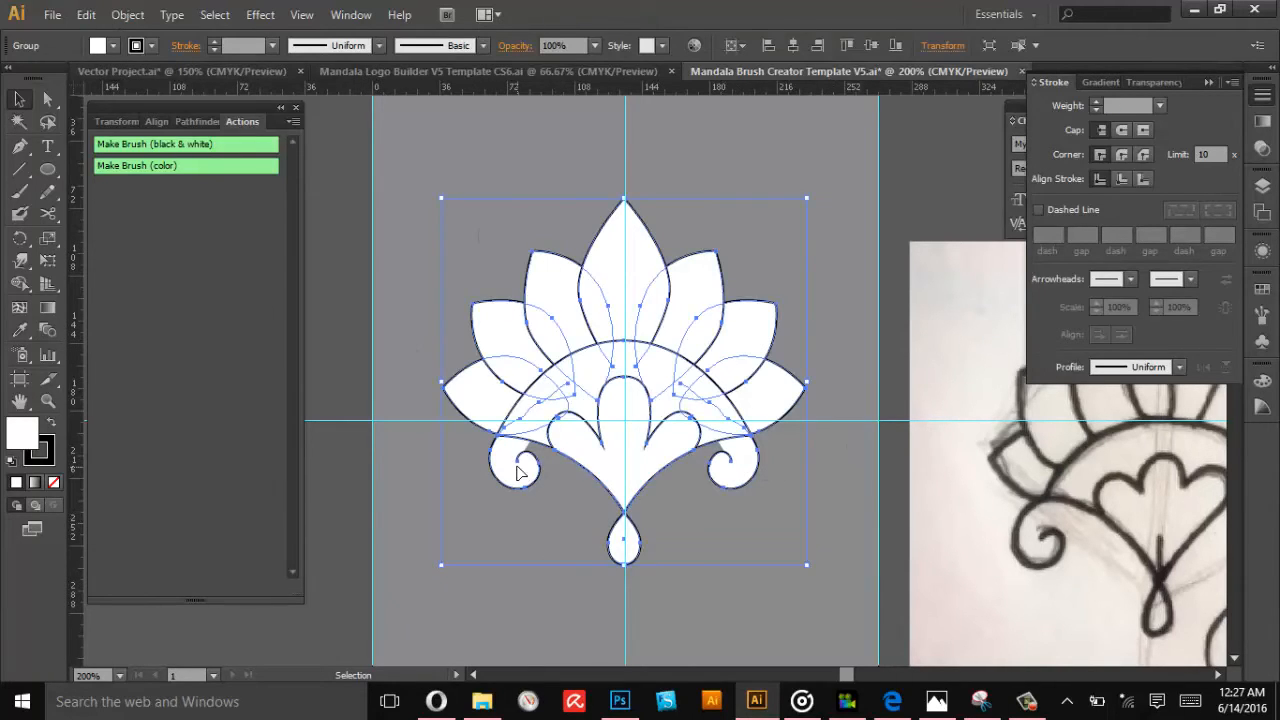
pyautogui.rightClick(724, 478)
pyautogui.click(797, 585)
# Set the fill of both the left and right curls to None
pyautogui.click(727, 468)
pyautogui.click(521, 468)
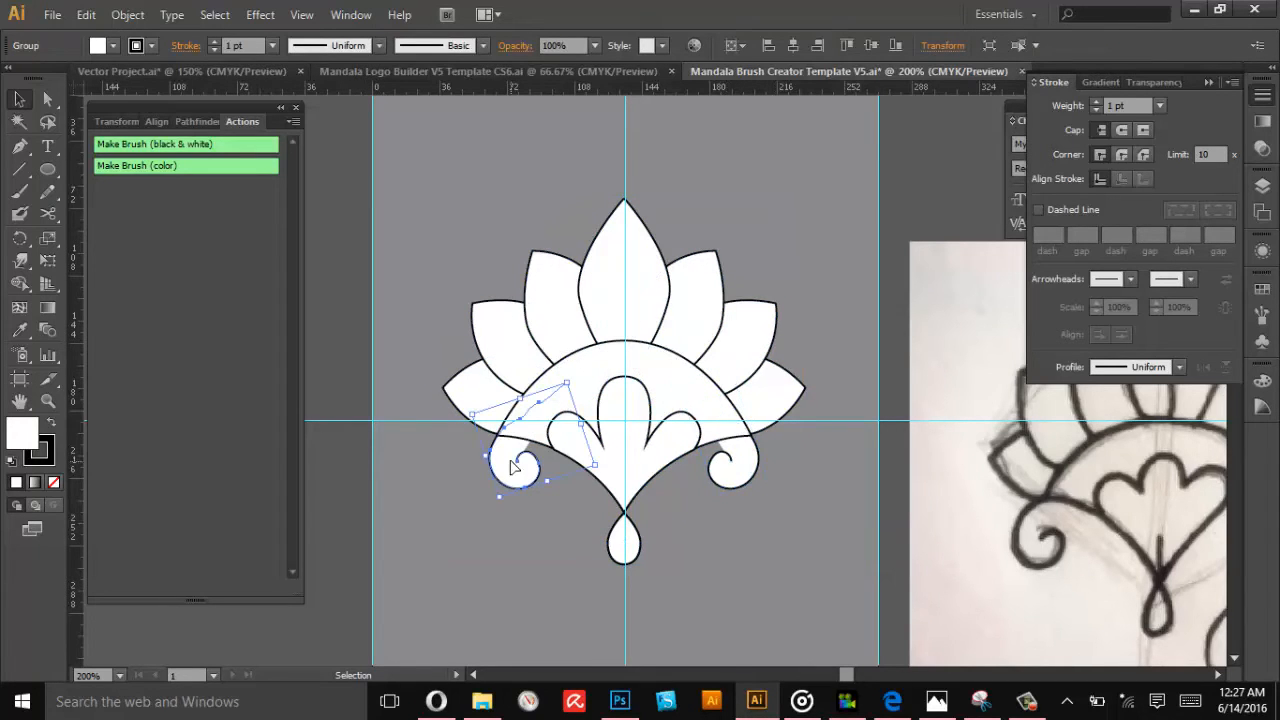
pyautogui.keyDown('shift'); pyautogui.click(734, 475); pyautogui.keyUp('shift')
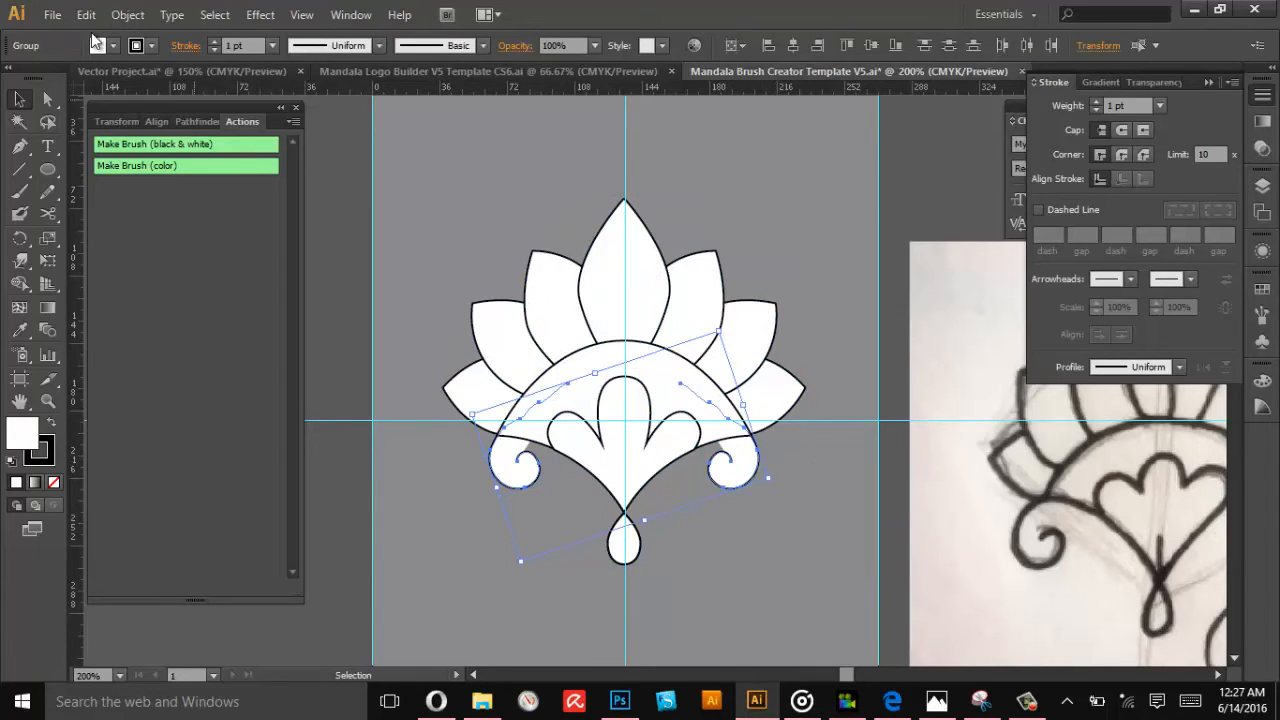
pyautogui.click(112, 46)
pyautogui.click(14, 77)
pyautogui.click(316, 130)
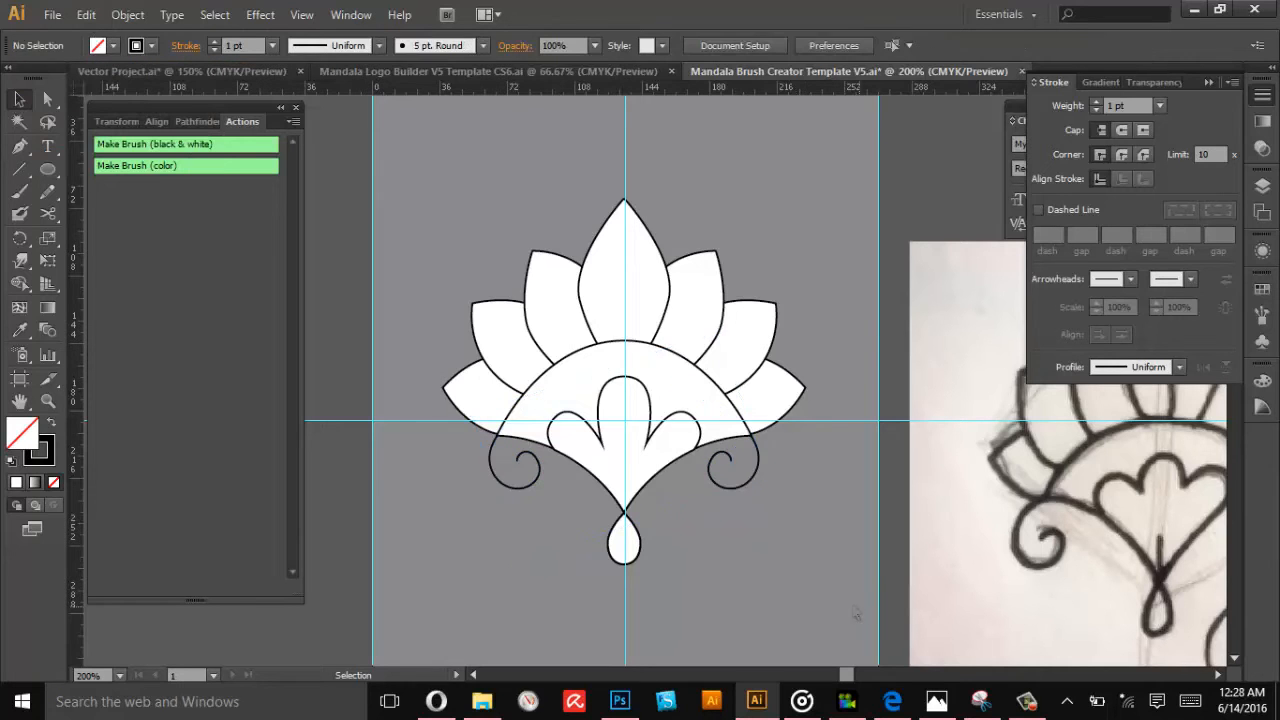
# Give all the motif's paths a 3 pt stroke with round caps and round joins
pyautogui.hotkey('ctrl', 'a')
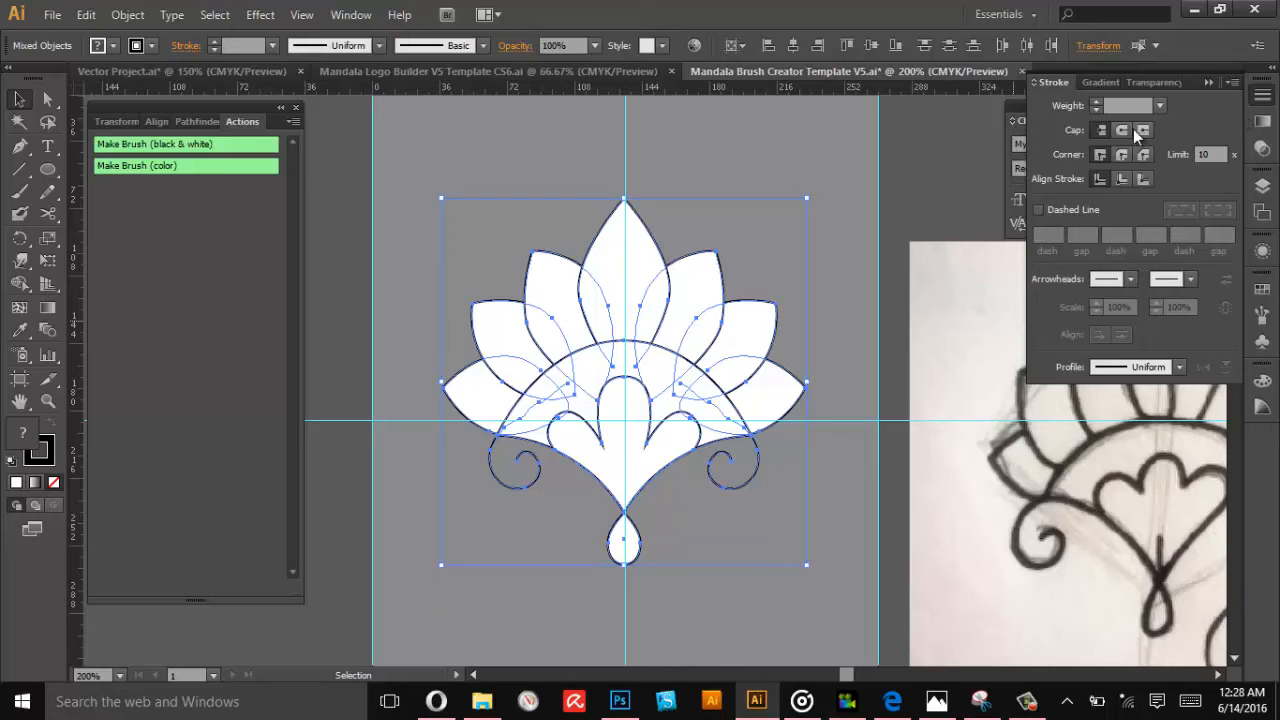
pyautogui.click(351, 14)
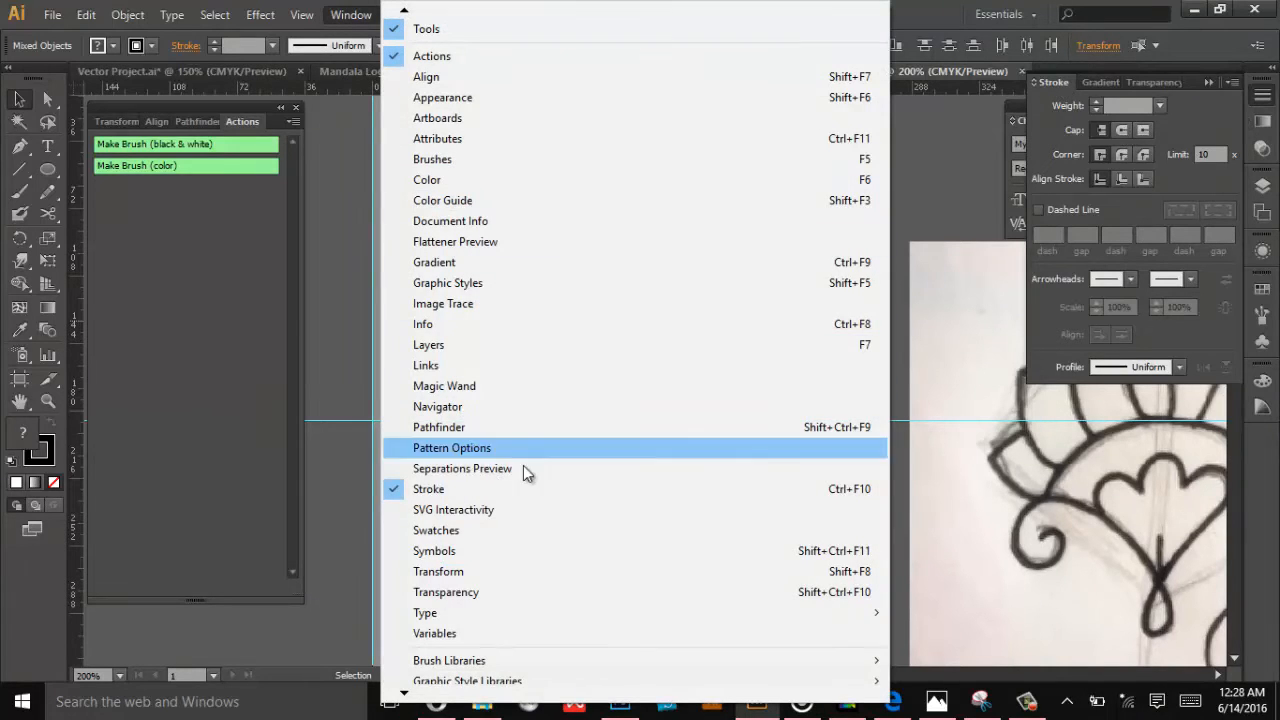
pyautogui.click(1123, 133)
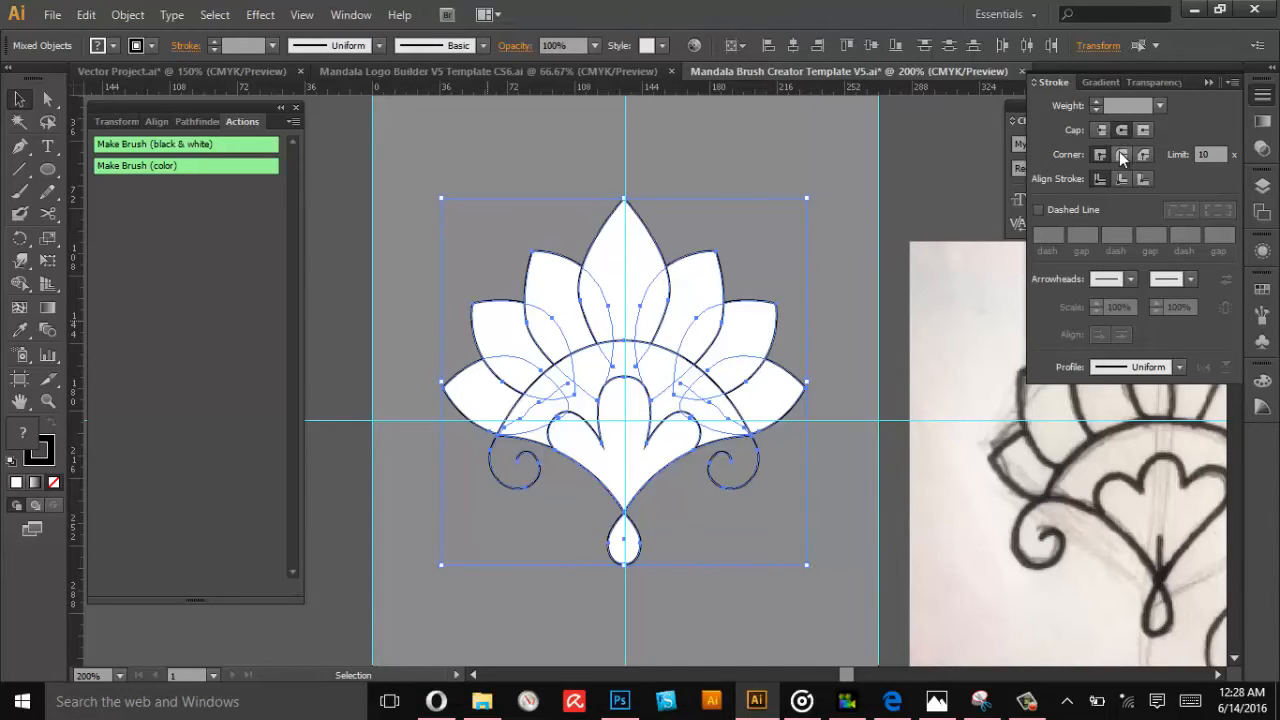
pyautogui.click(1119, 153)
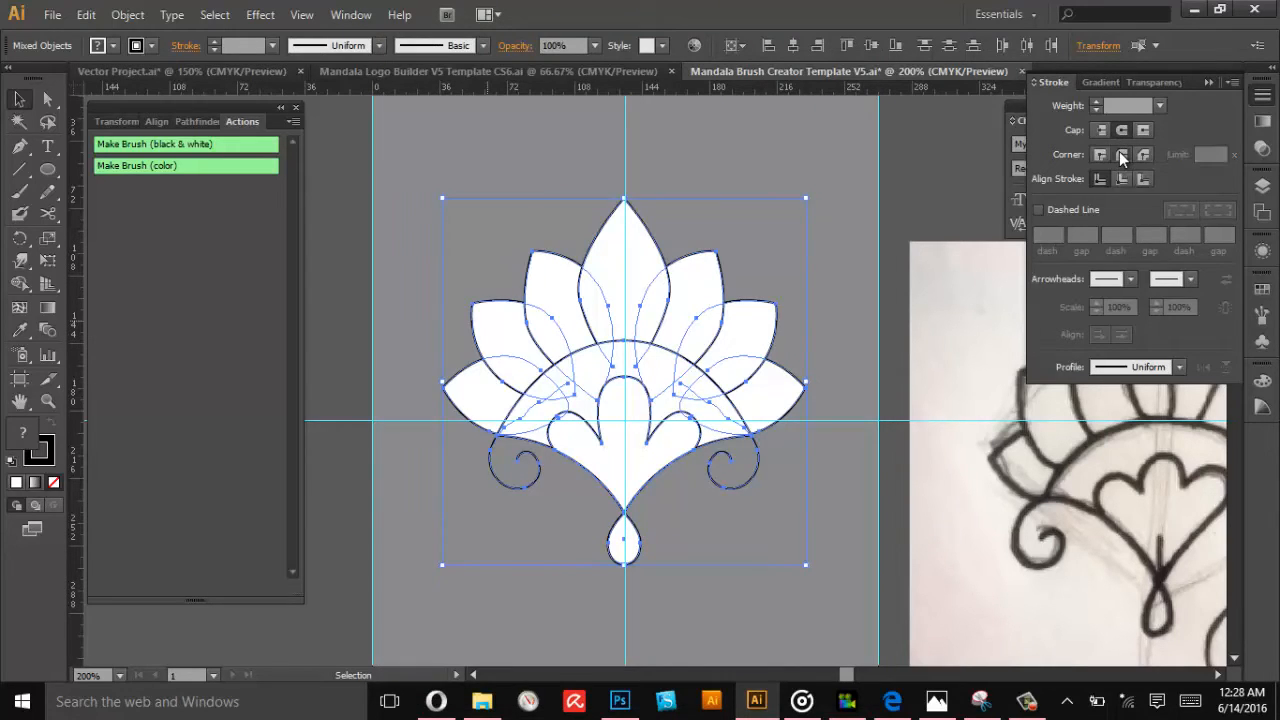
pyautogui.click(1125, 104)
pyautogui.write('3')
pyautogui.press('Return')
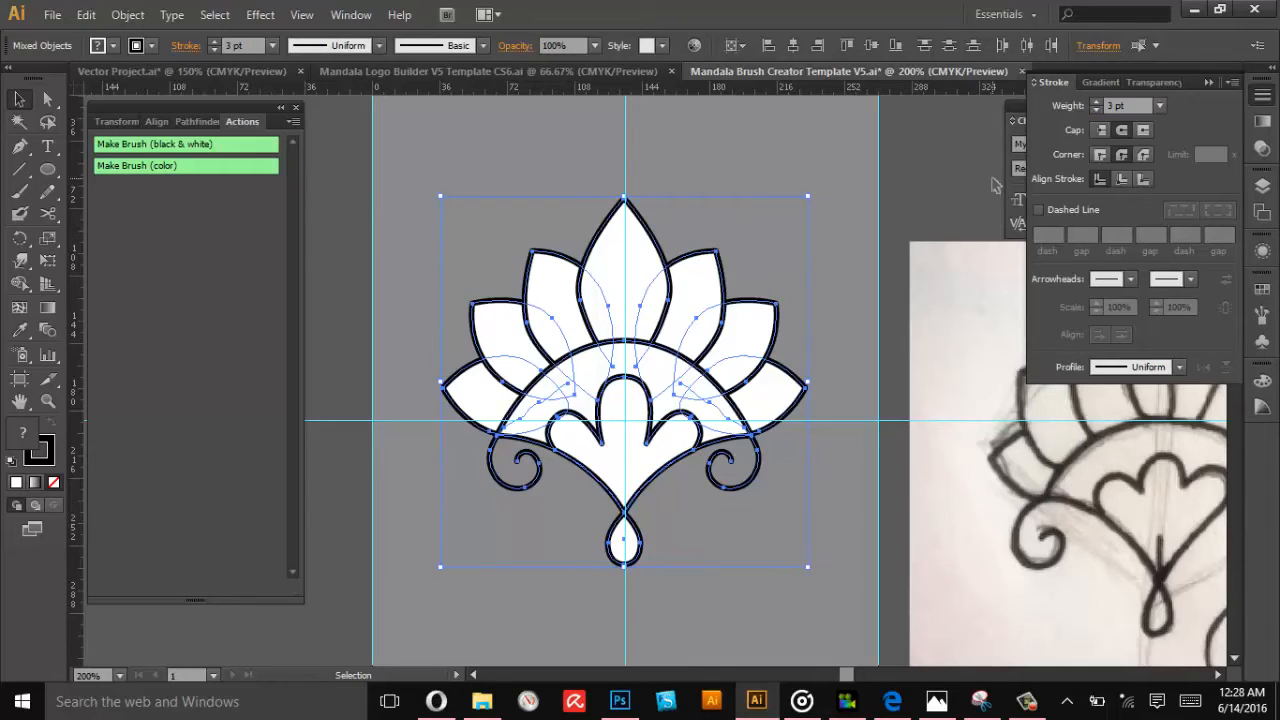
pyautogui.click(712, 175)
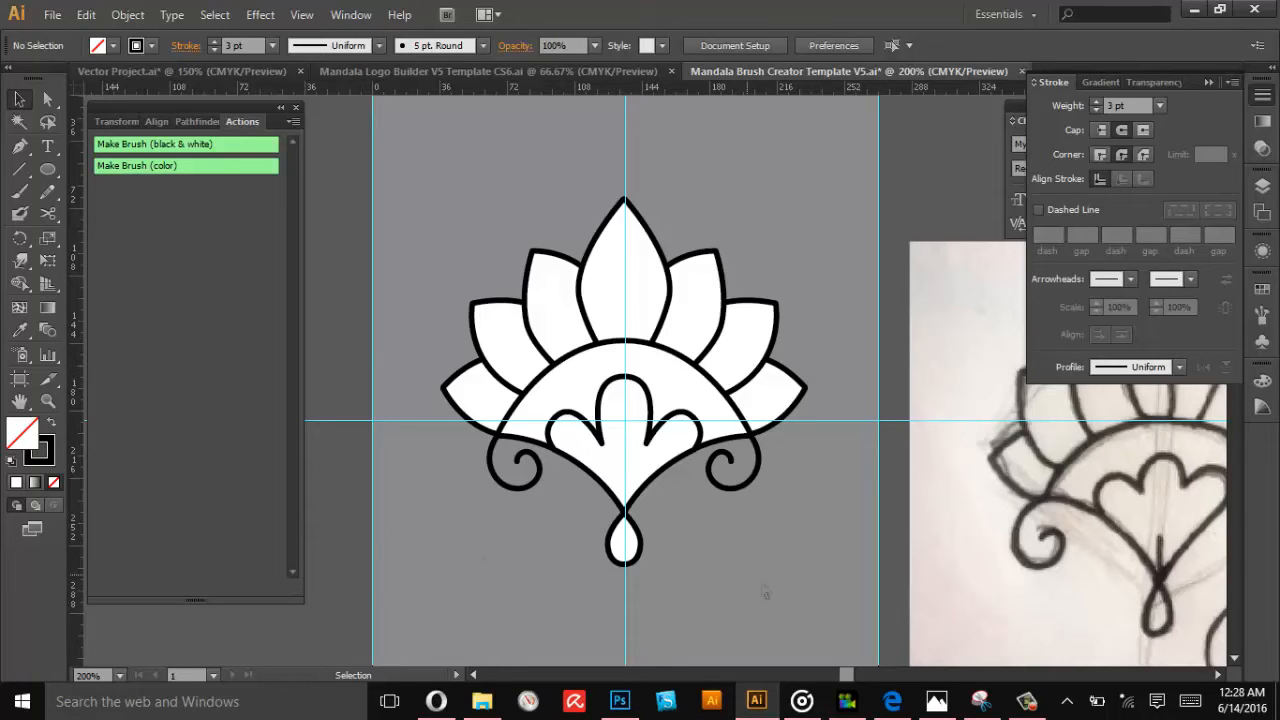
# Try to scale the whole motif up to the full width of the artboard
pyautogui.hotkey('ctrl', 'a')
pyautogui.moveTo(805, 388); pyautogui.dragTo(880, 381)
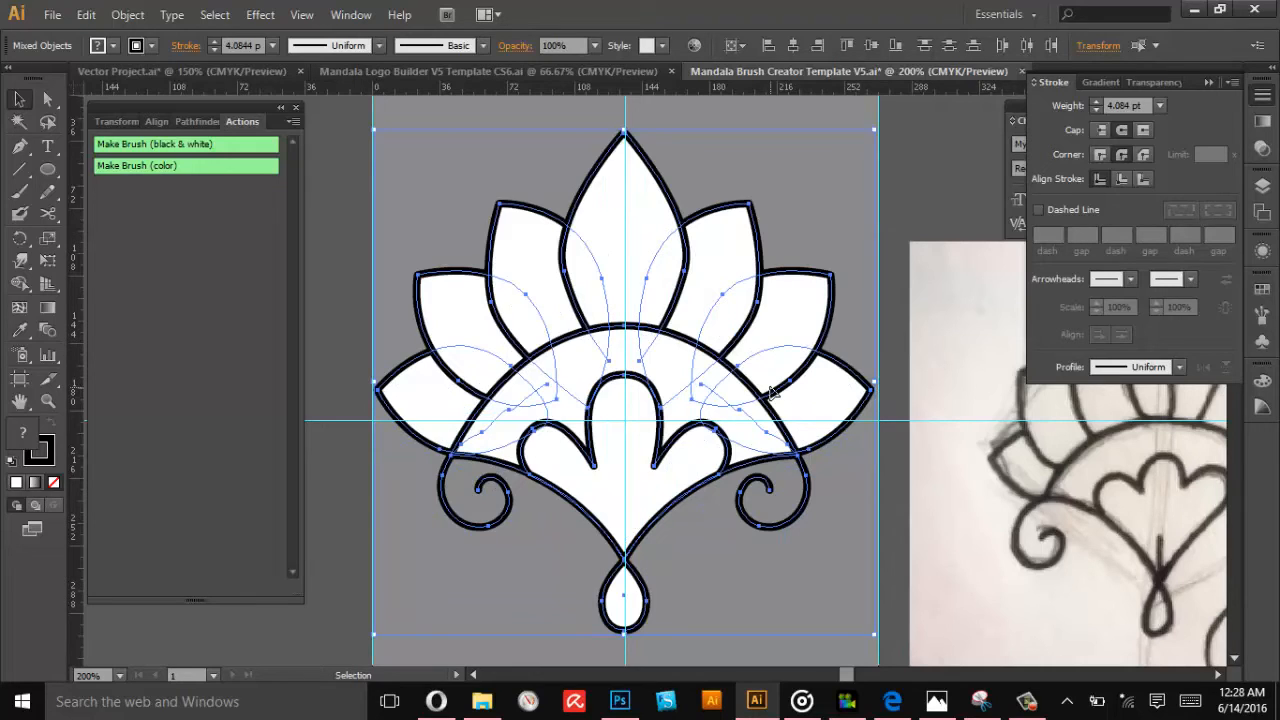
pyautogui.hotkey('ctrl', 'z')
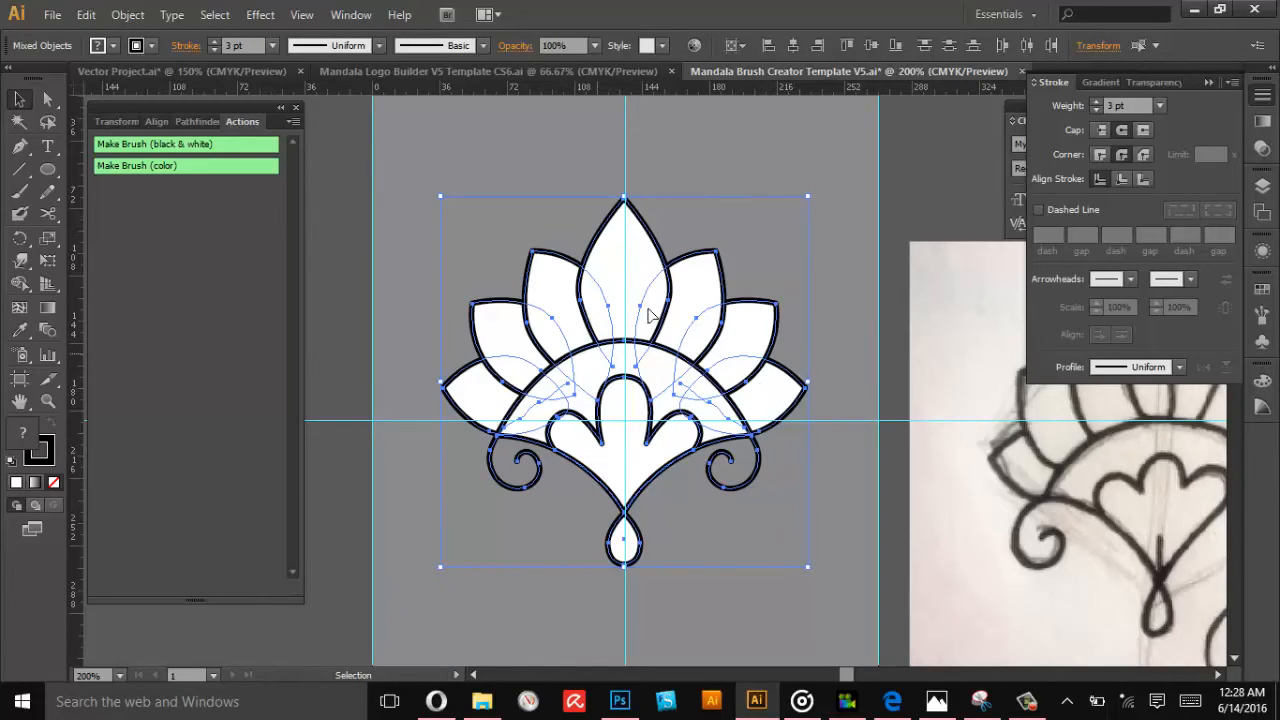
# Scale the whole motif down slightly about its centre and group its shapes
pyautogui.moveTo(807, 382); pyautogui.dragTo(787, 382)
pyautogui.moveTo(799, 517); pyautogui.dragTo(500, 268)
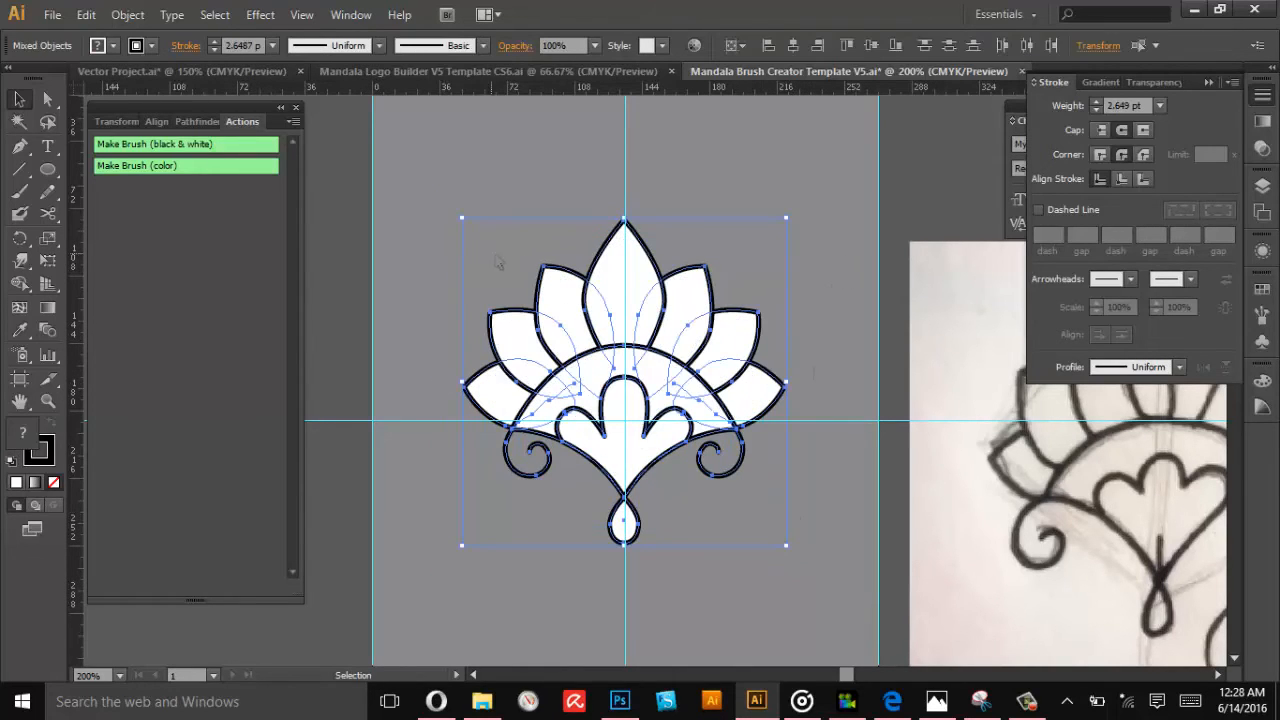
pyautogui.hotkey('ctrl', 'g')
# Centre the grouped motif on the artboard, both horizontally and vertically
pyautogui.click(803, 48)
pyautogui.click(783, 241)
pyautogui.click(706, 371)
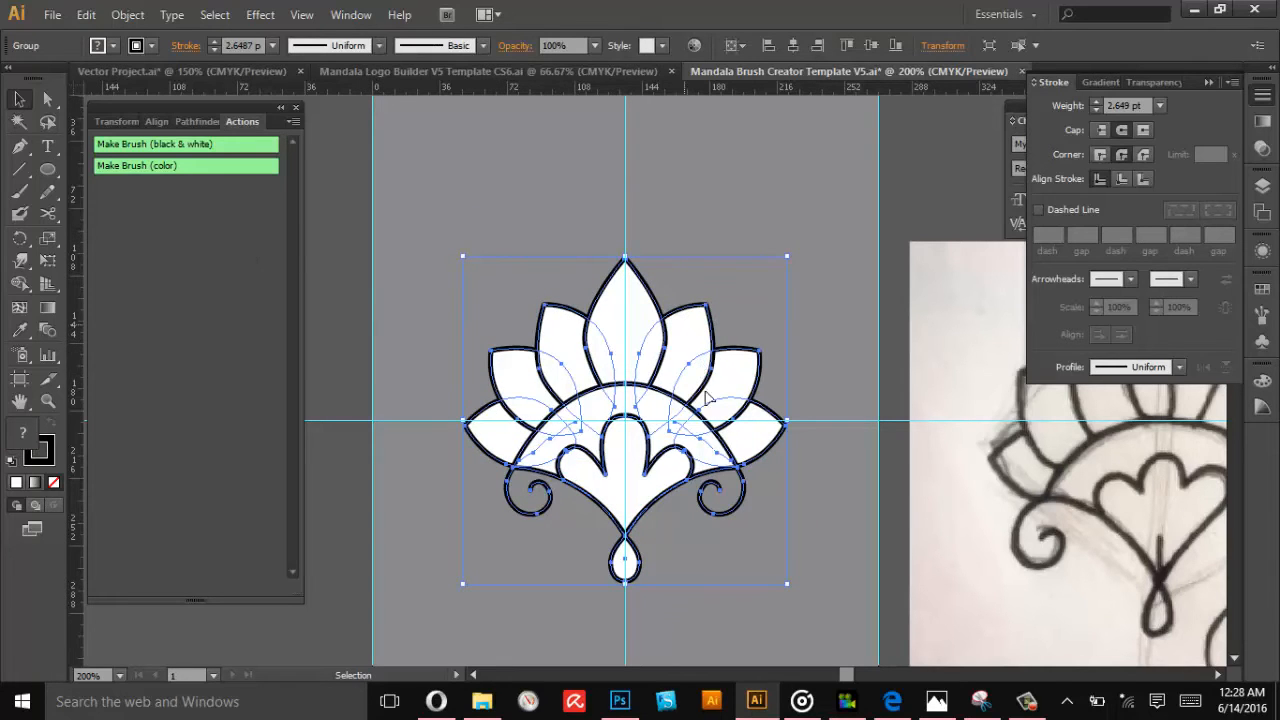
# Run the Make Brush (black & white) action on the centred flower motif
pyautogui.click(176, 147)
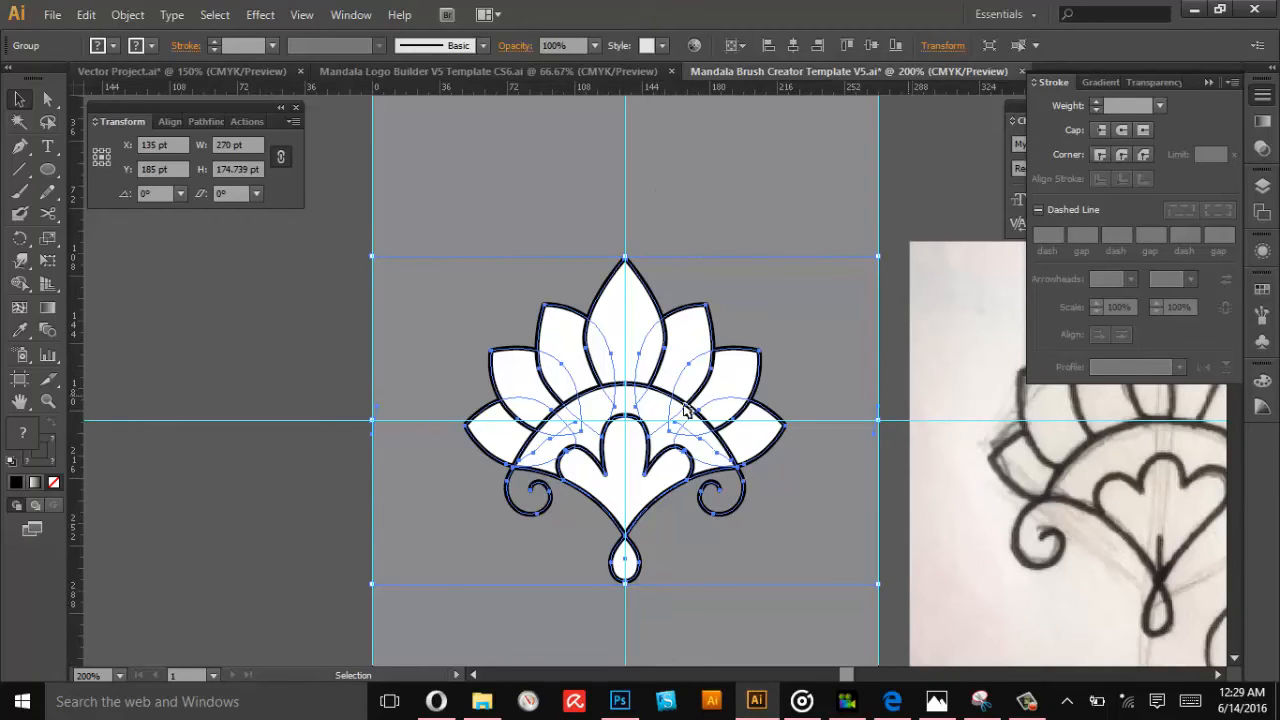
pyautogui.click(773, 197)
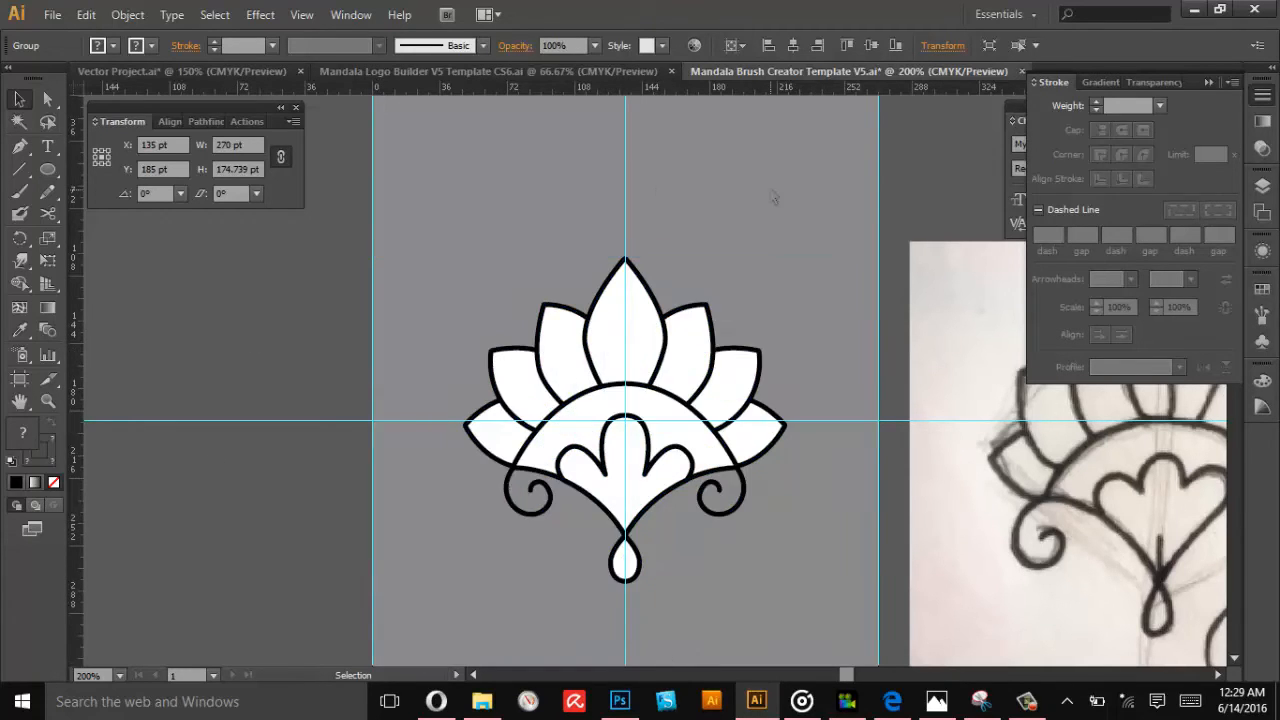
# Copy the finished motif into the Mandala Logo Builder V5 Template CS6 document and place it near the artboard's centre
pyautogui.click(495, 410)
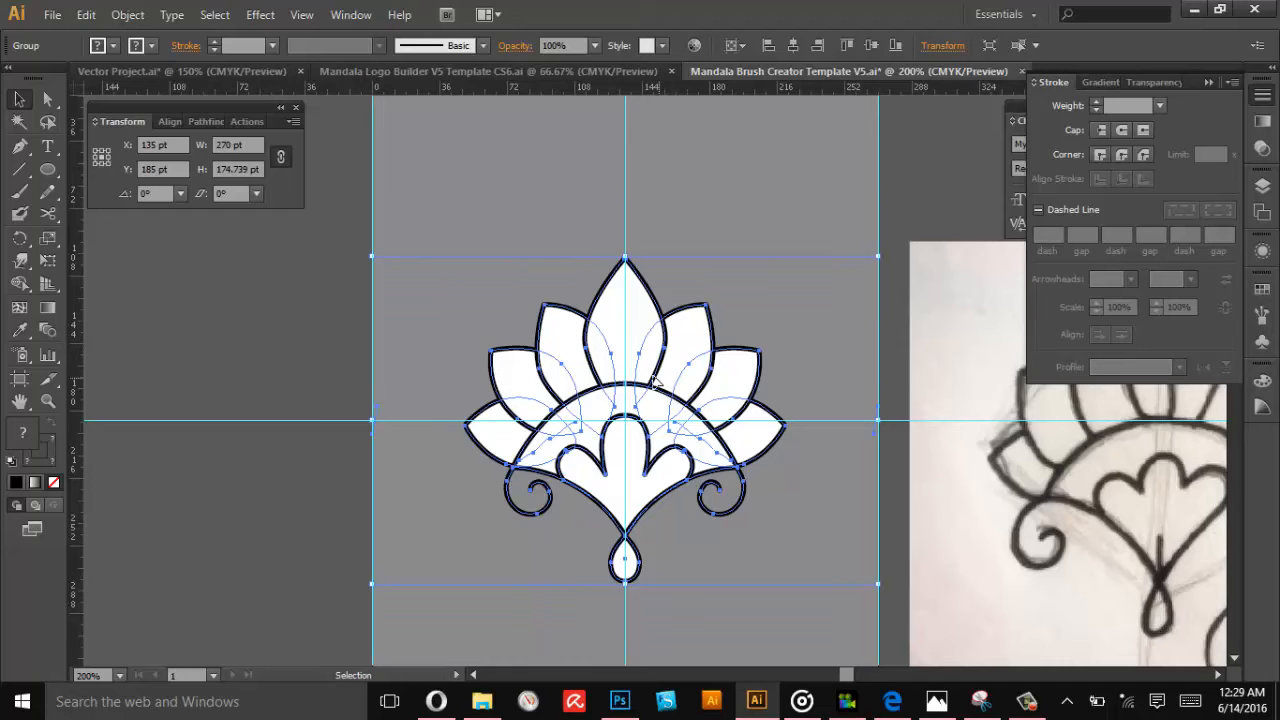
pyautogui.click(366, 76)
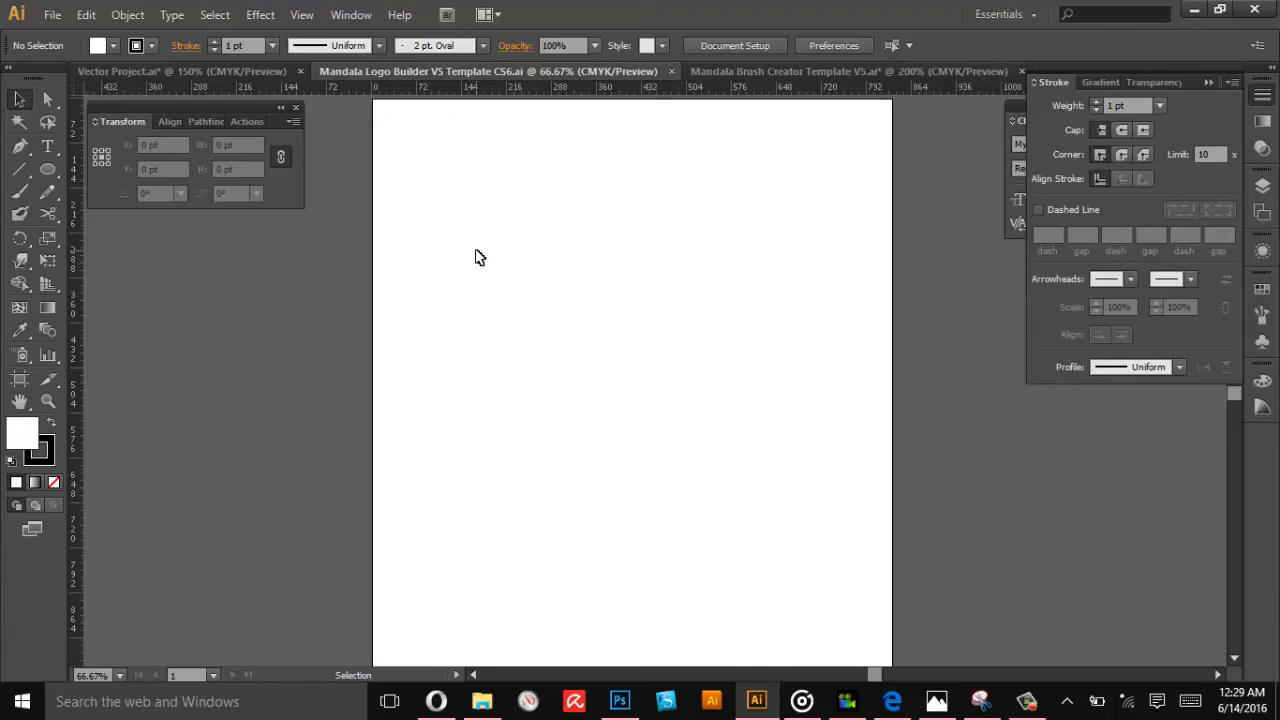
pyautogui.hotkey('ctrl', 'v')
pyautogui.click(726, 300)
pyautogui.moveTo(658, 384); pyautogui.dragTo(638, 368)
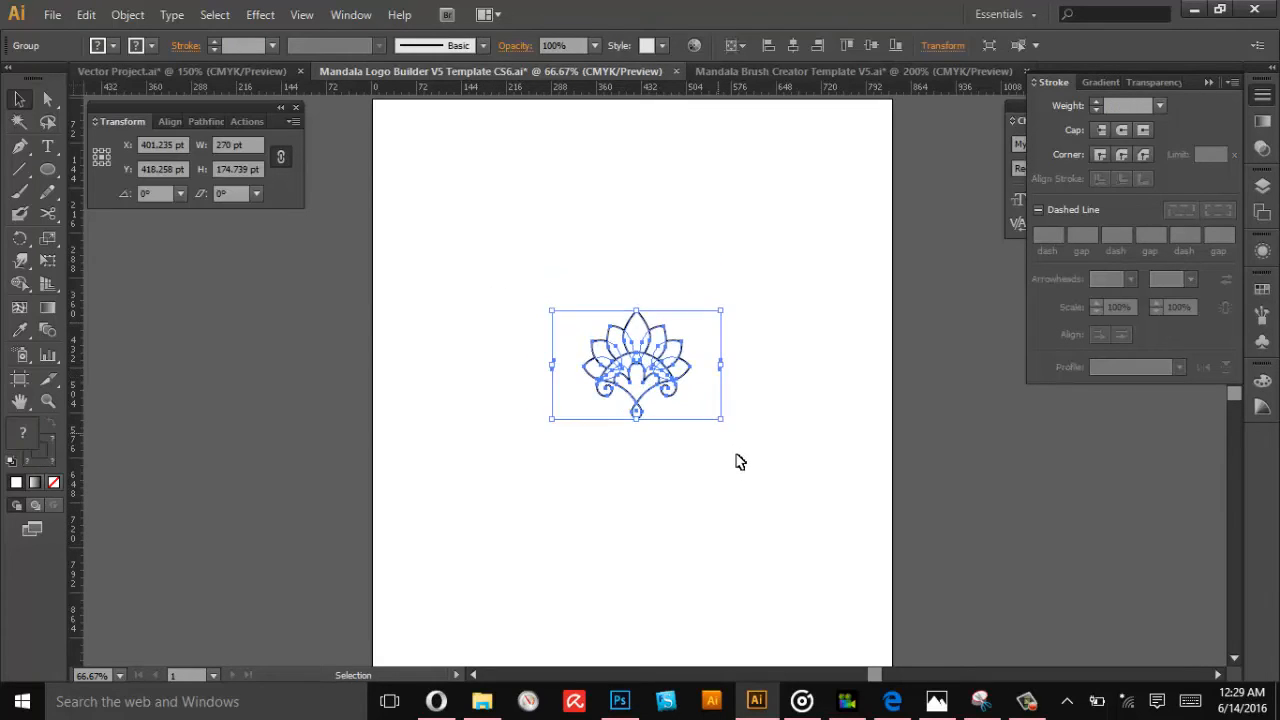
pyautogui.click(740, 456)
# Clear all the currently loaded actions
pyautogui.click(246, 121)
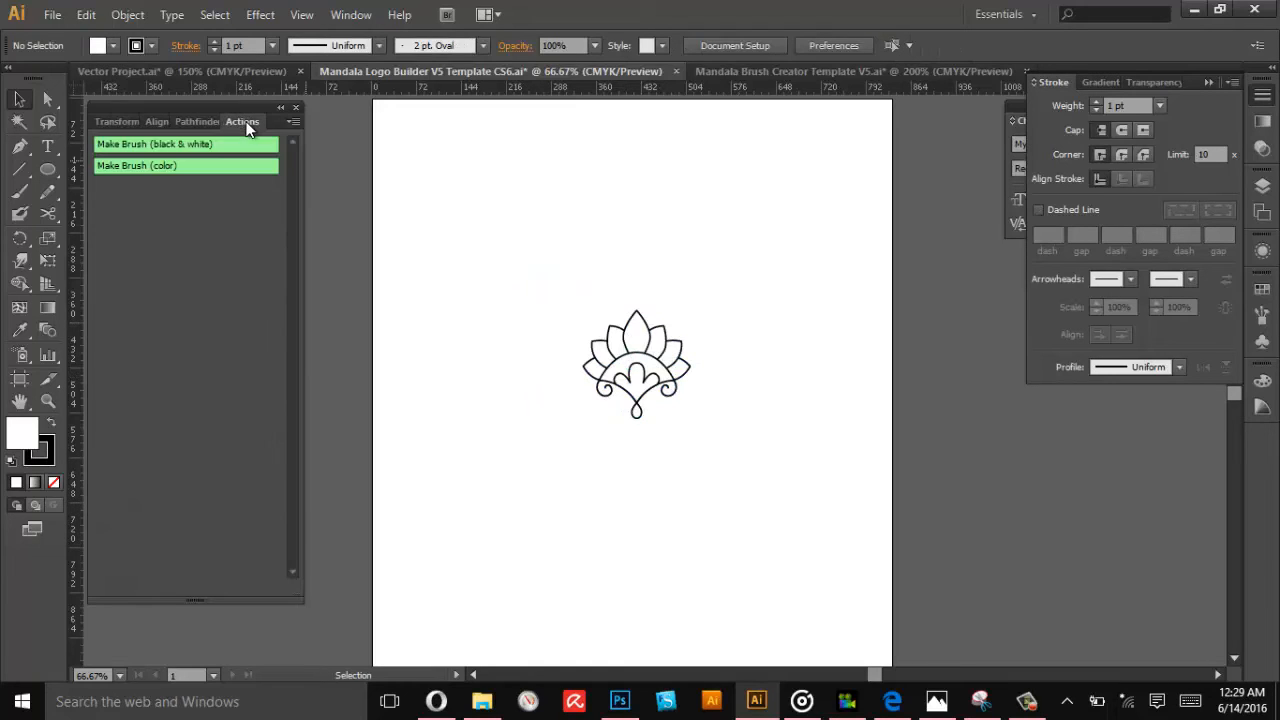
pyautogui.click(291, 122)
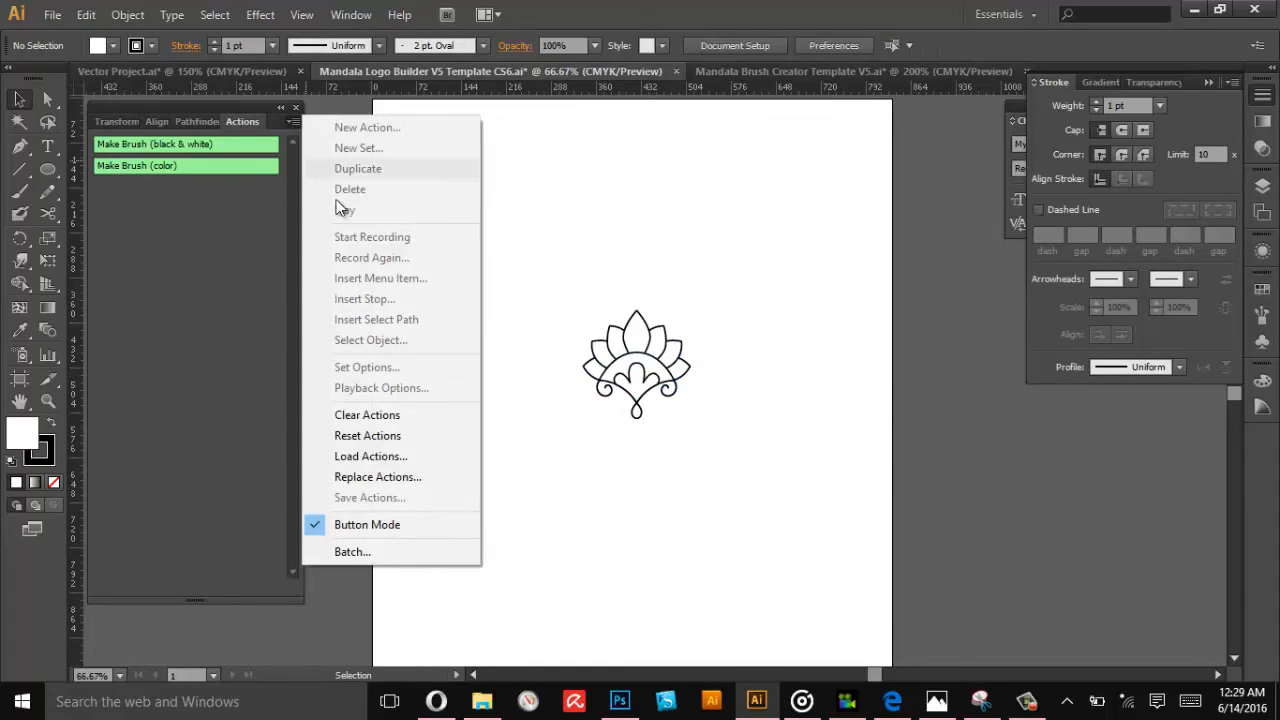
pyautogui.click(356, 415)
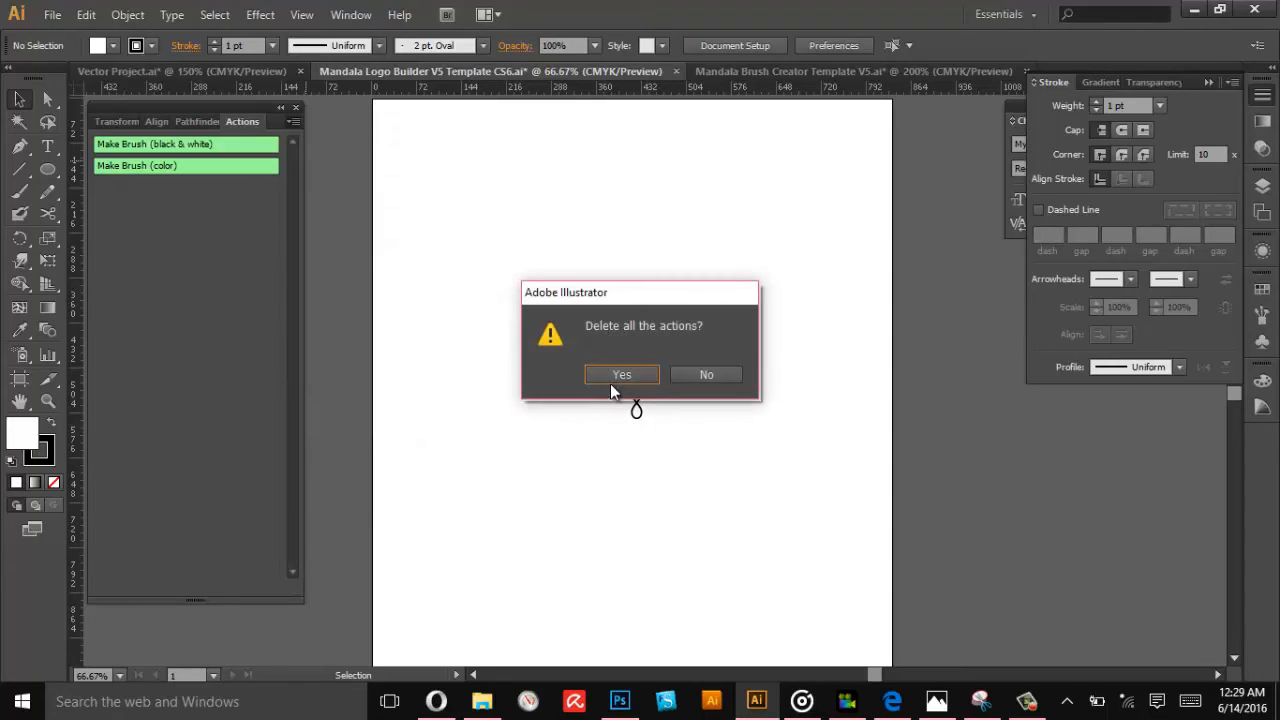
pyautogui.click(612, 381)
# Load the action set Mandala Logo Builder V5 Actions.aia from the Mandala Logo Builder folder
pyautogui.click(291, 122)
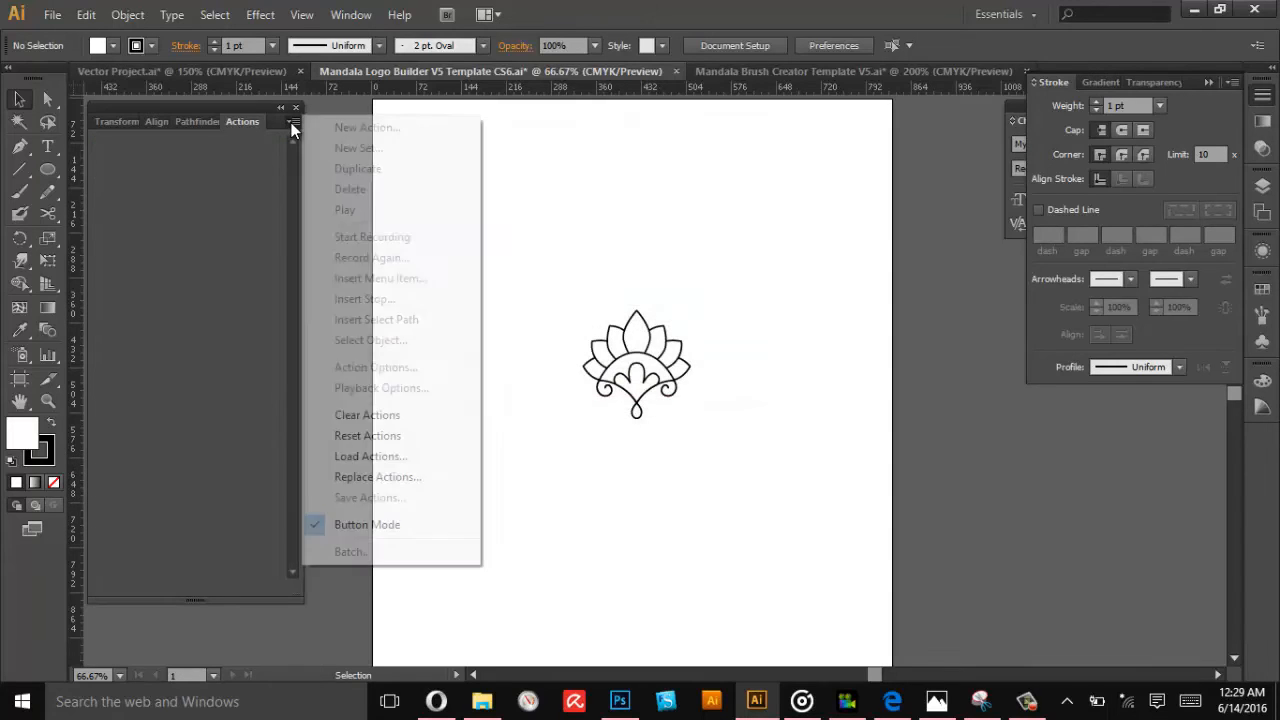
pyautogui.click(370, 456)
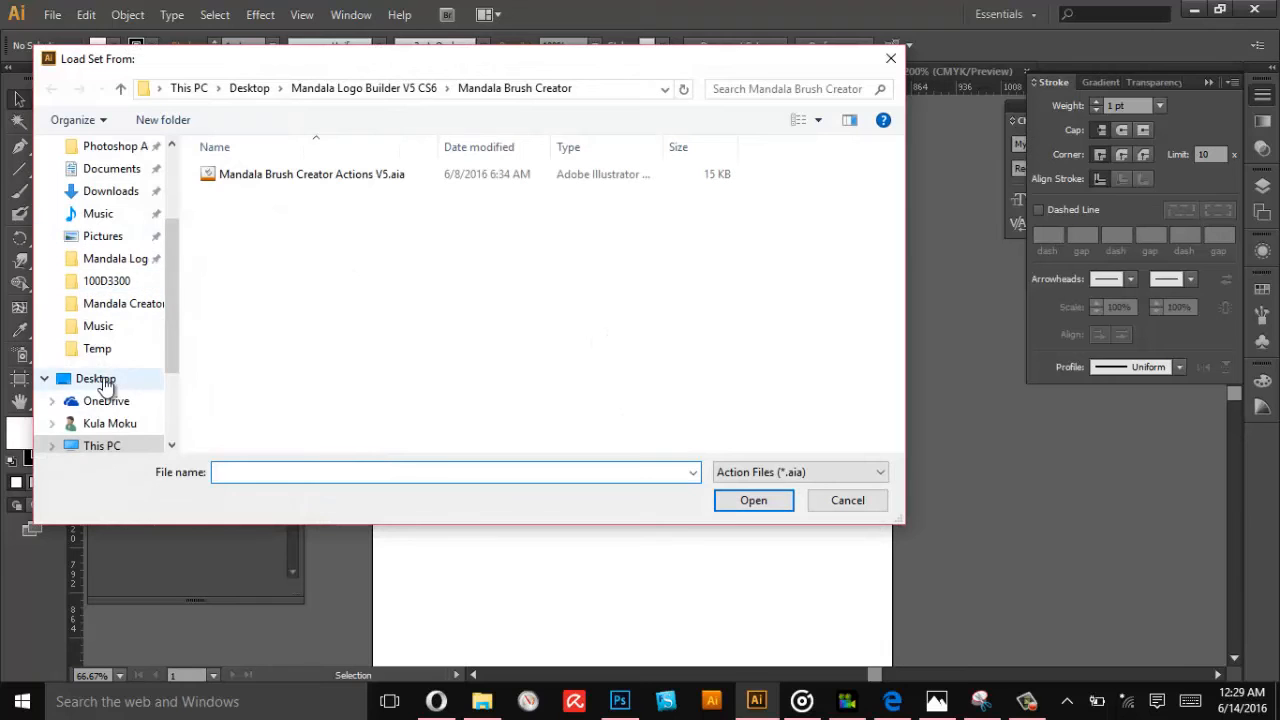
pyautogui.scroll(3, 120, 288)
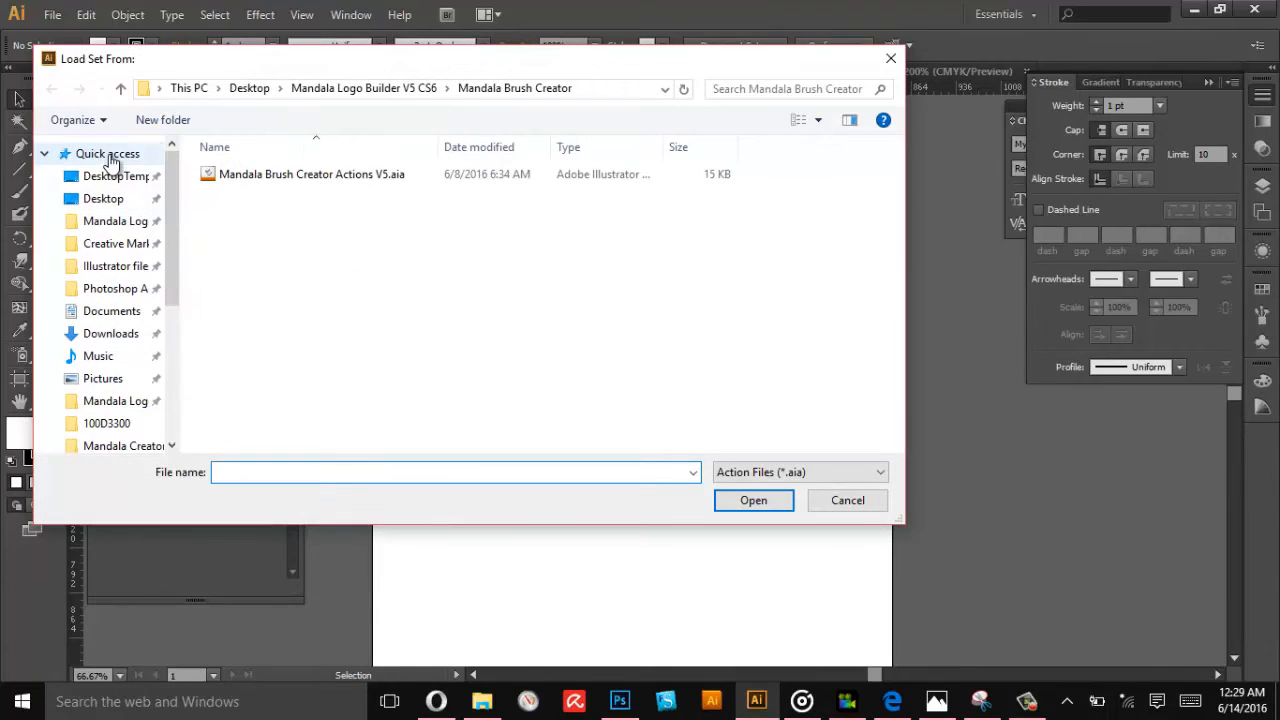
pyautogui.click(105, 153)
pyautogui.doubleClick(650, 192)
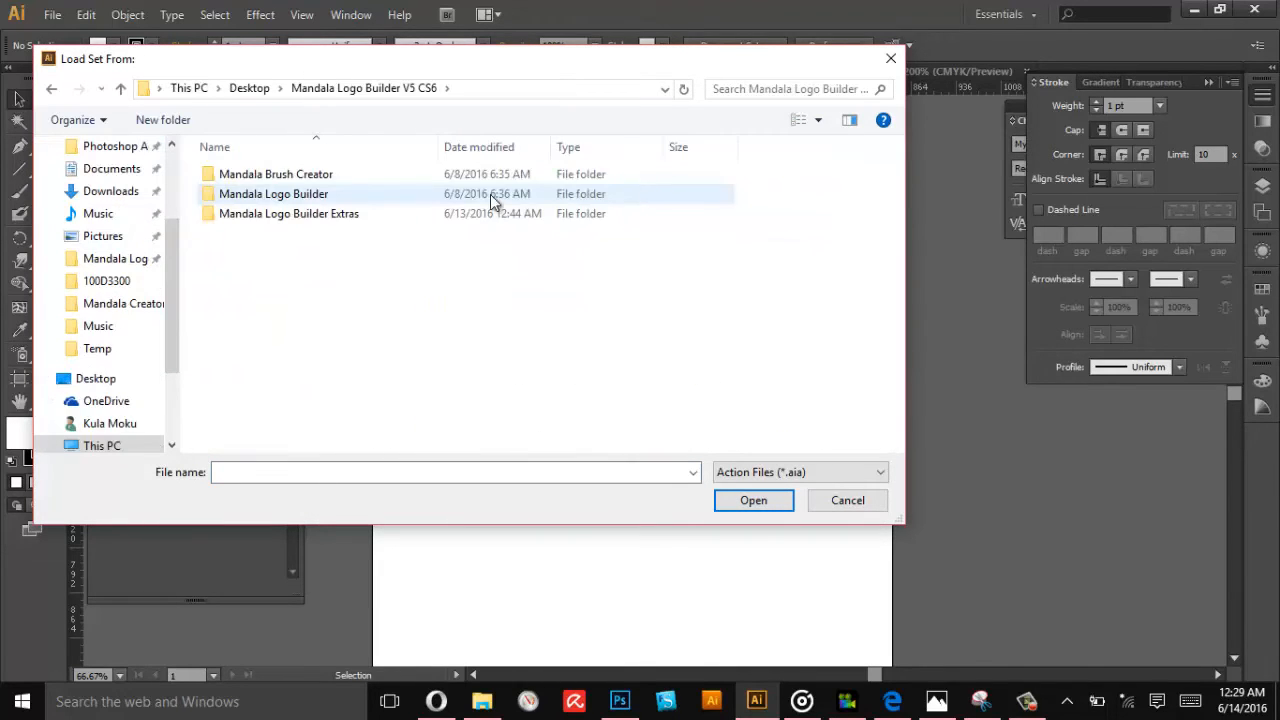
pyautogui.click(243, 198)
pyautogui.doubleClick(243, 198)
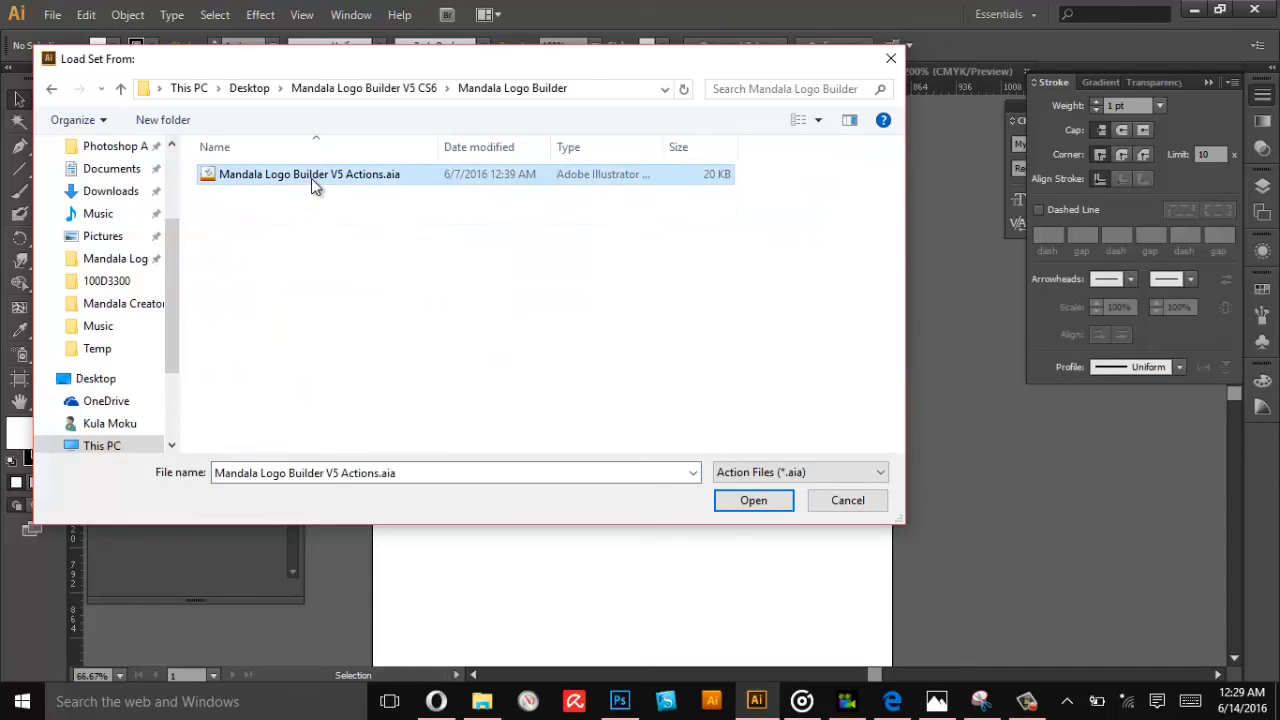
pyautogui.doubleClick(311, 176)
# Start a new Pattern Brush from the pasted flower motif
pyautogui.click(351, 14)
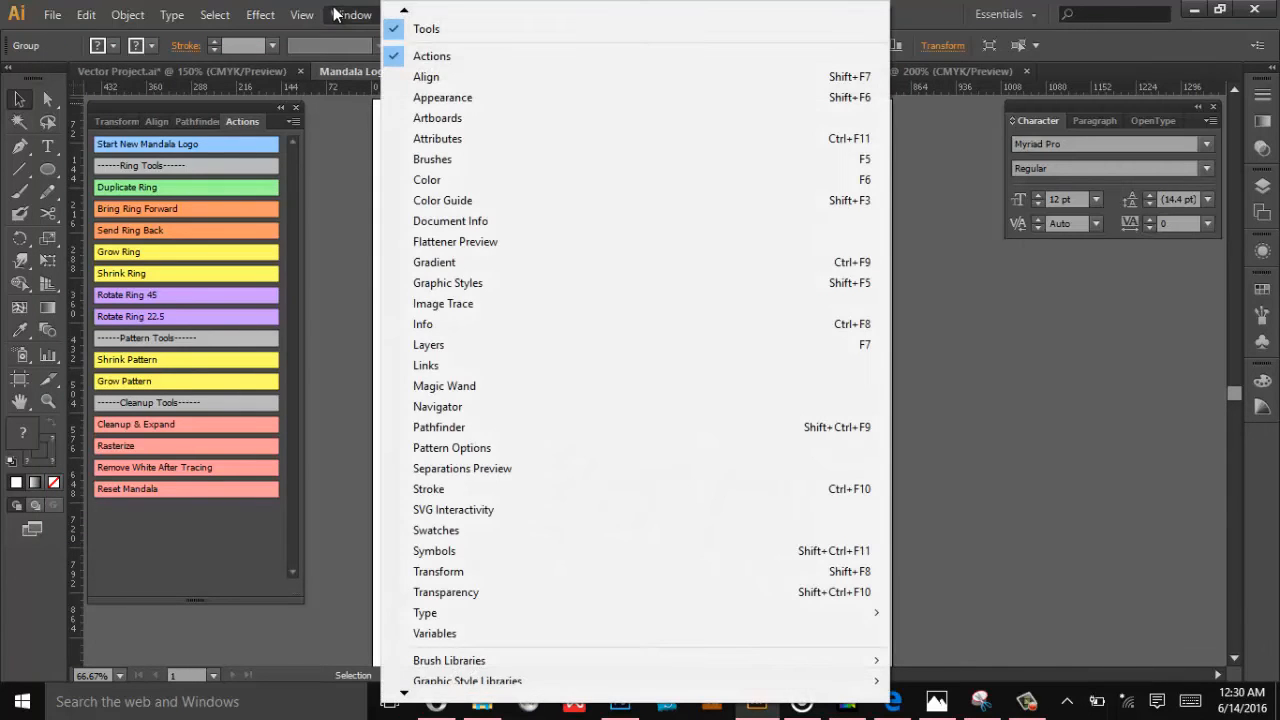
pyautogui.click(443, 160)
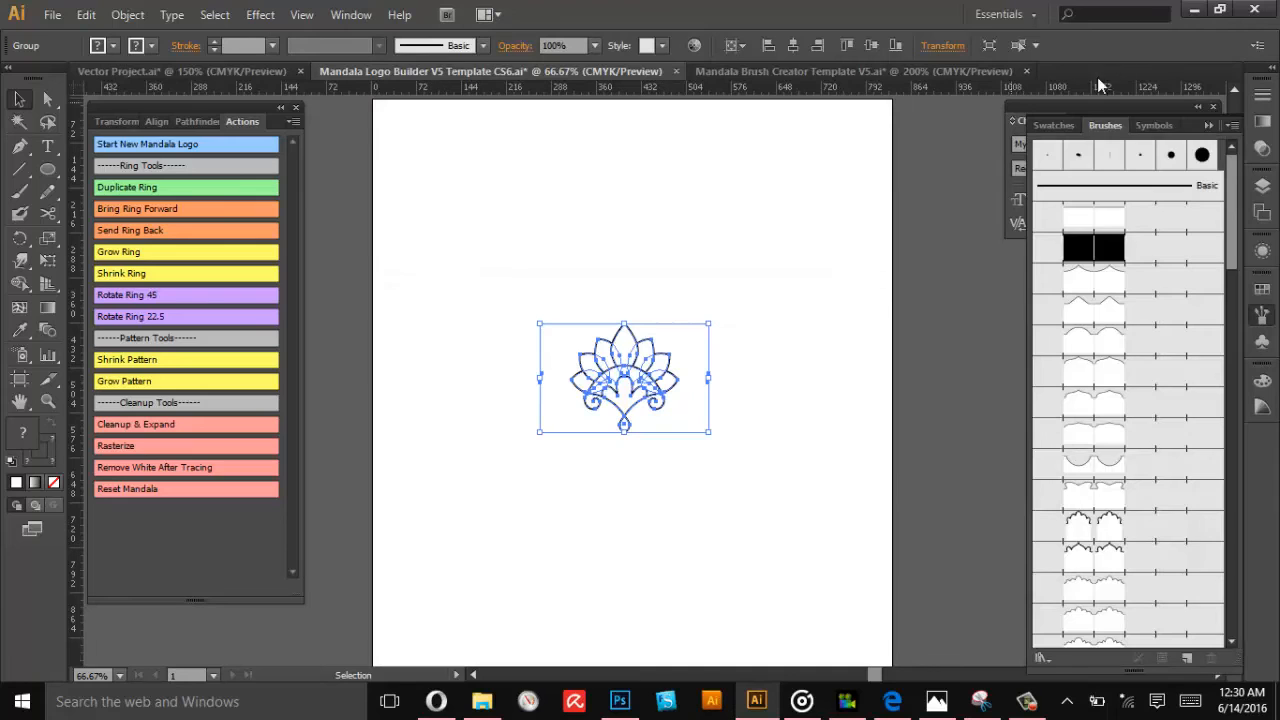
pyautogui.scroll(-10, 1181, 431)
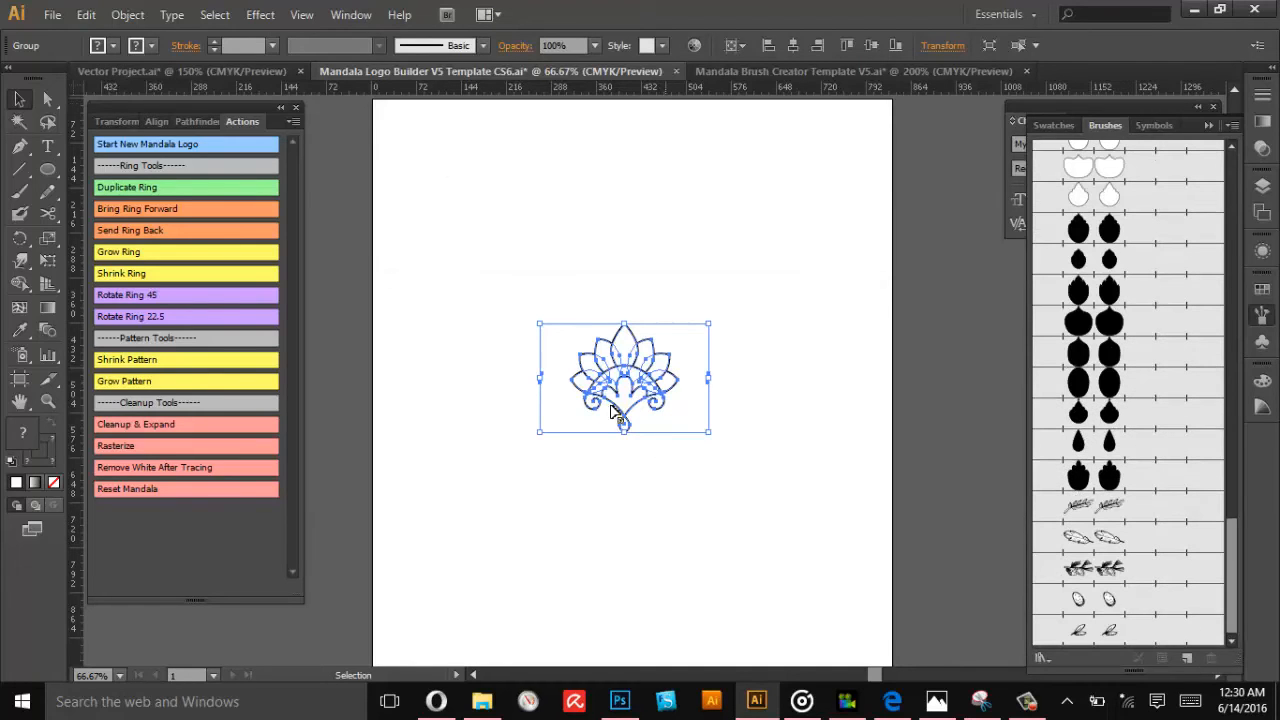
pyautogui.click(1189, 656)
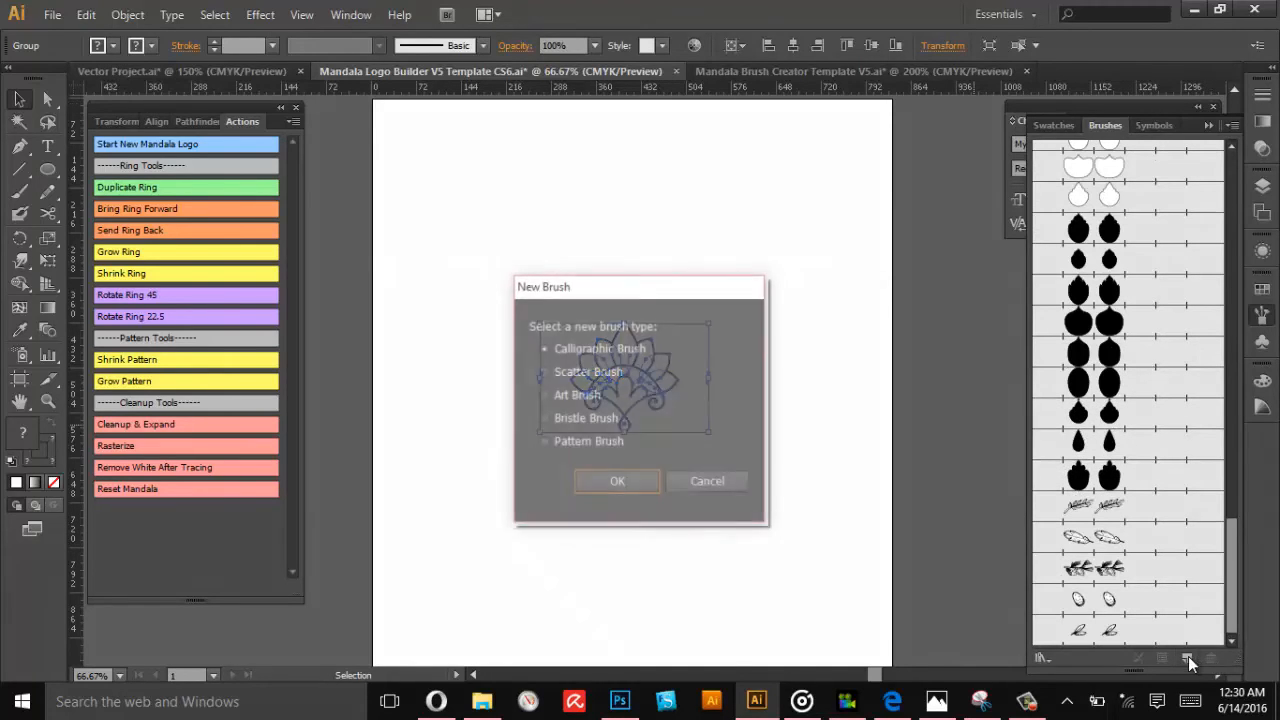
pyautogui.click(589, 441)
pyautogui.click(612, 482)
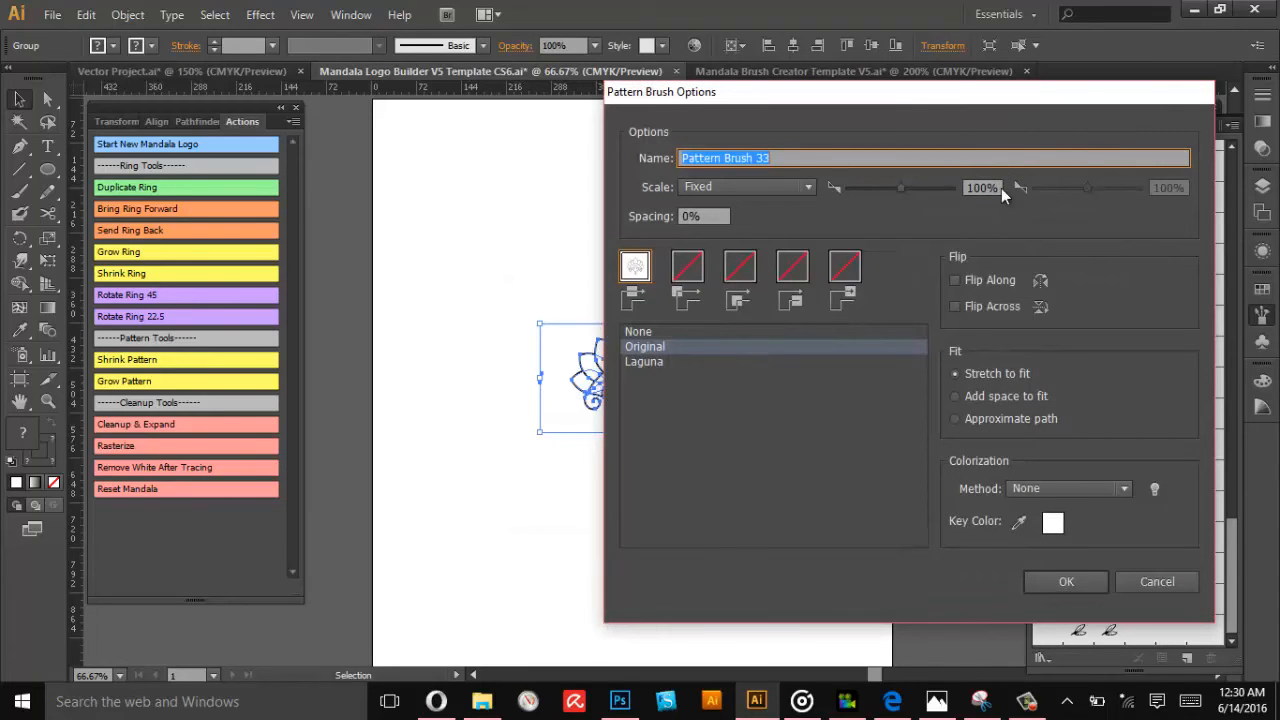
# Set the pattern brush's scale to 5% and its colorization method to Tints, and create the brush
pyautogui.click(990, 189)
pyautogui.click(861, 187)
pyautogui.click(1092, 487)
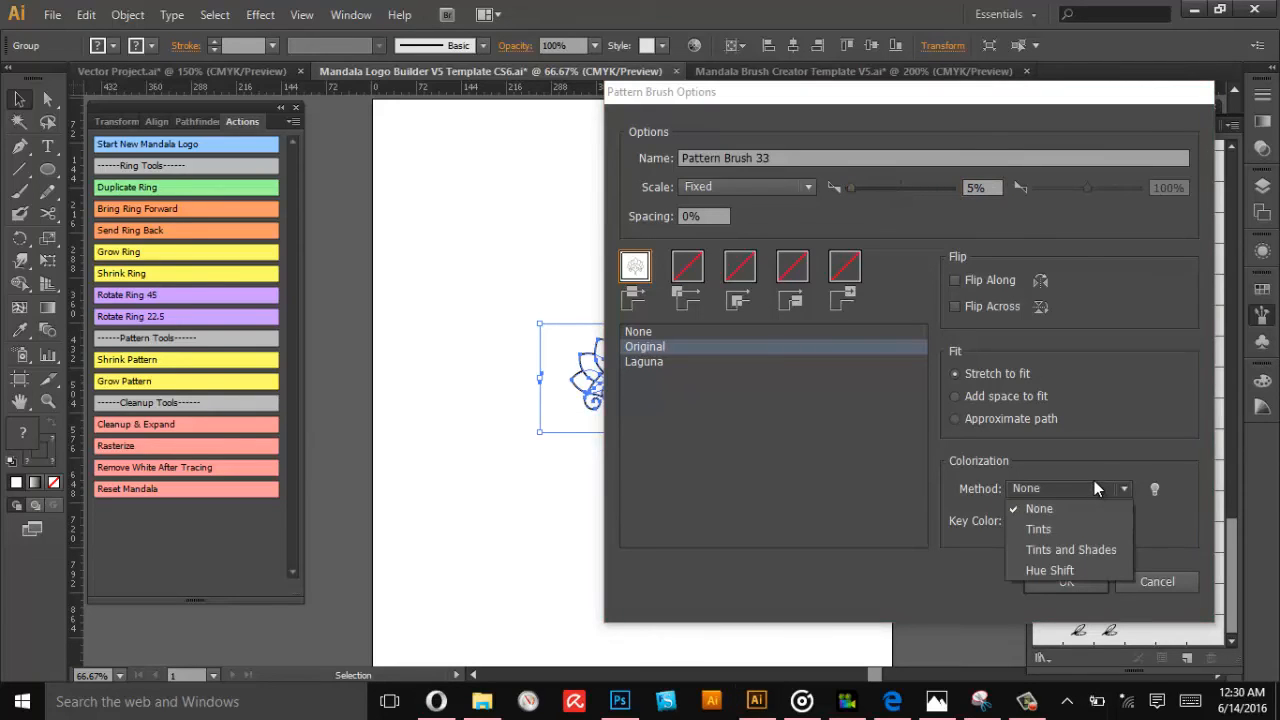
pyautogui.click(1040, 529)
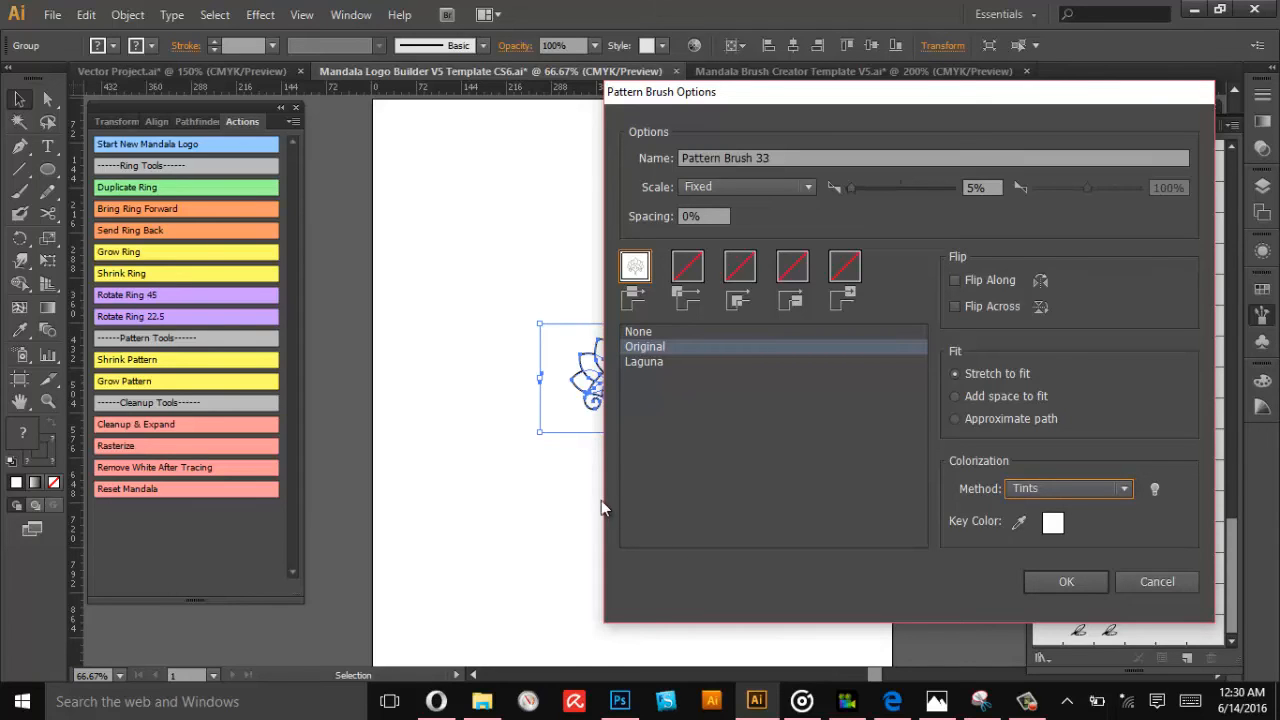
pyautogui.click(1063, 580)
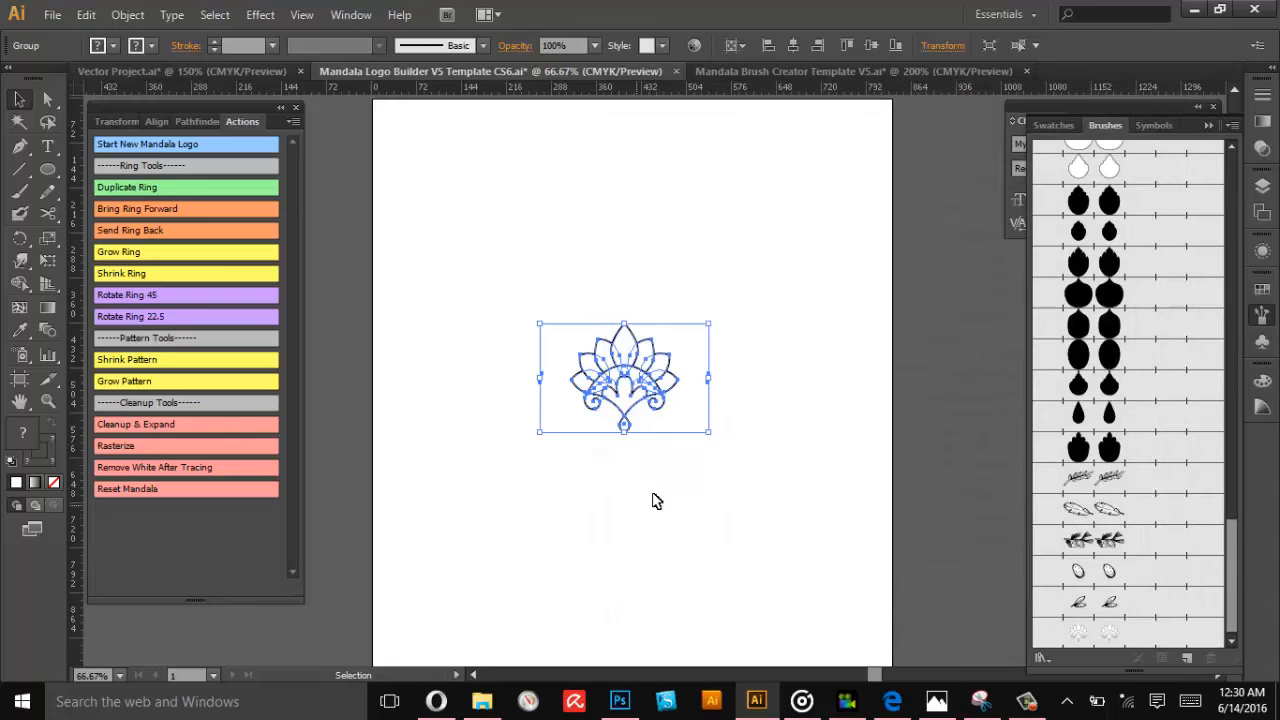
# Delete the pasted flower motif from the artboard
pyautogui.click(745, 480)
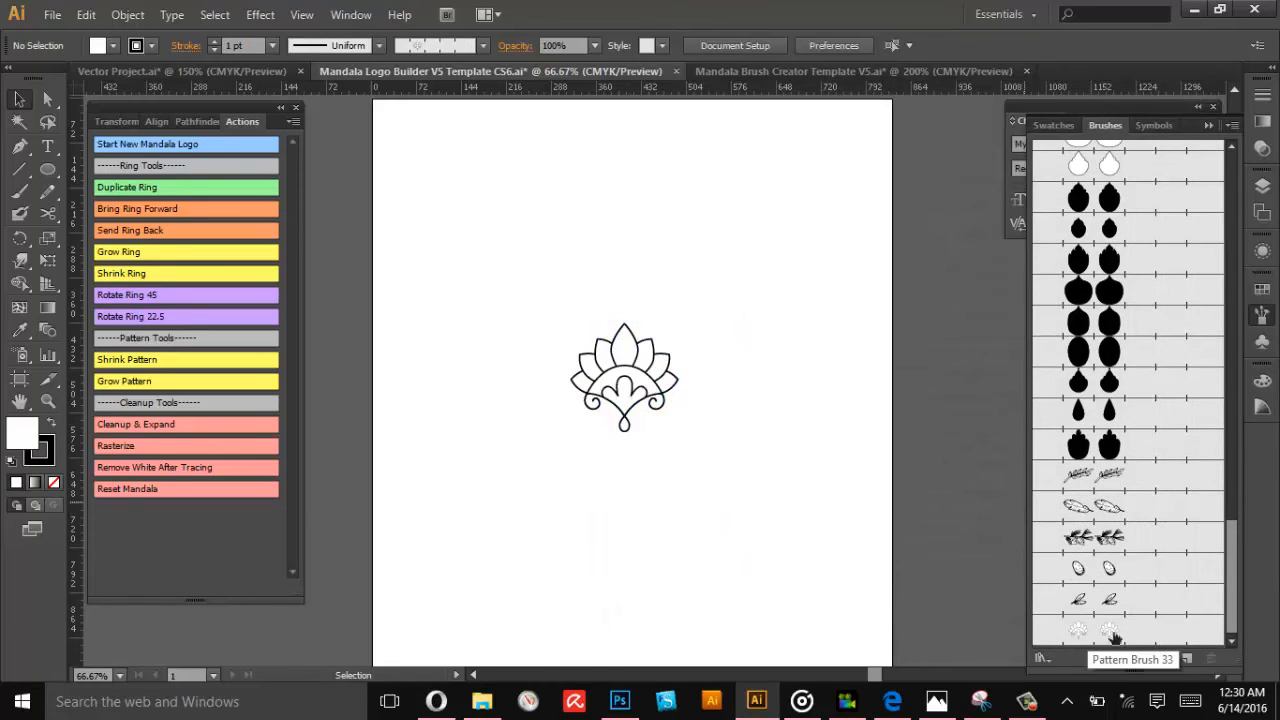
pyautogui.click(631, 370)
pyautogui.press('Delete')
# Place the new pattern brush's artwork on the artboard and delete it again
pyautogui.moveTo(1110, 631); pyautogui.dragTo(644, 406)
pyautogui.click(652, 404)
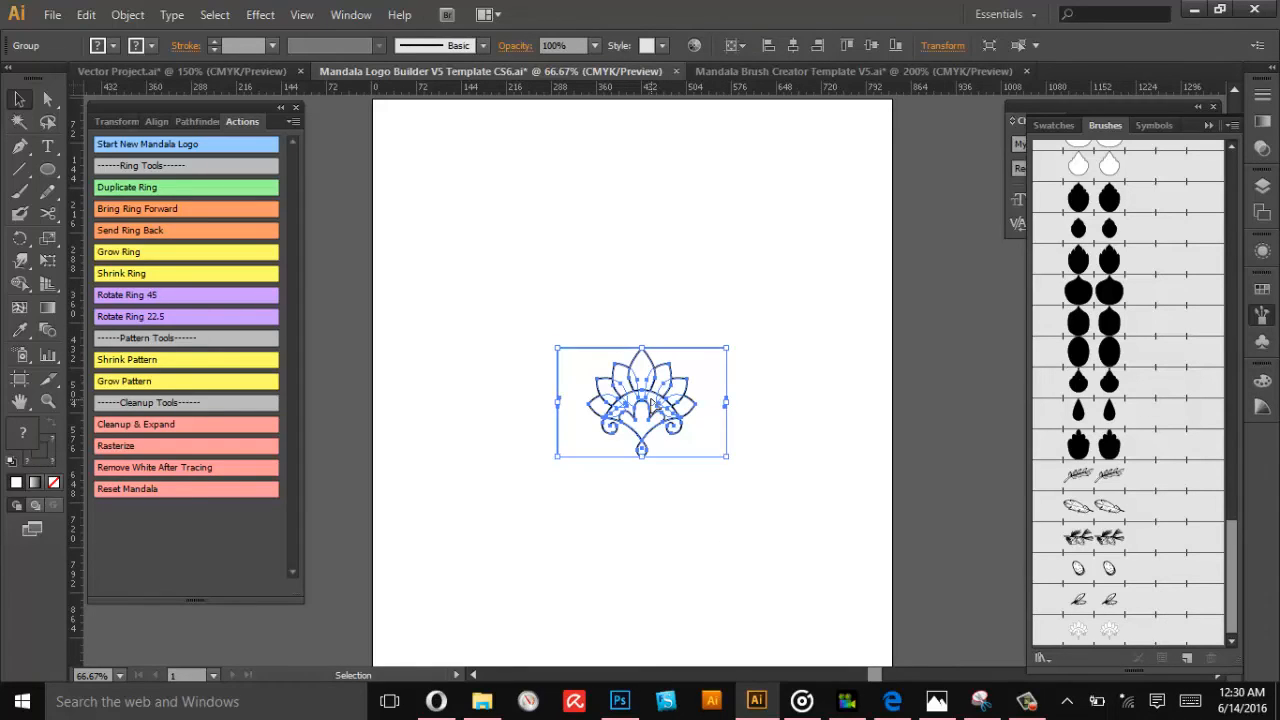
pyautogui.press('Delete')
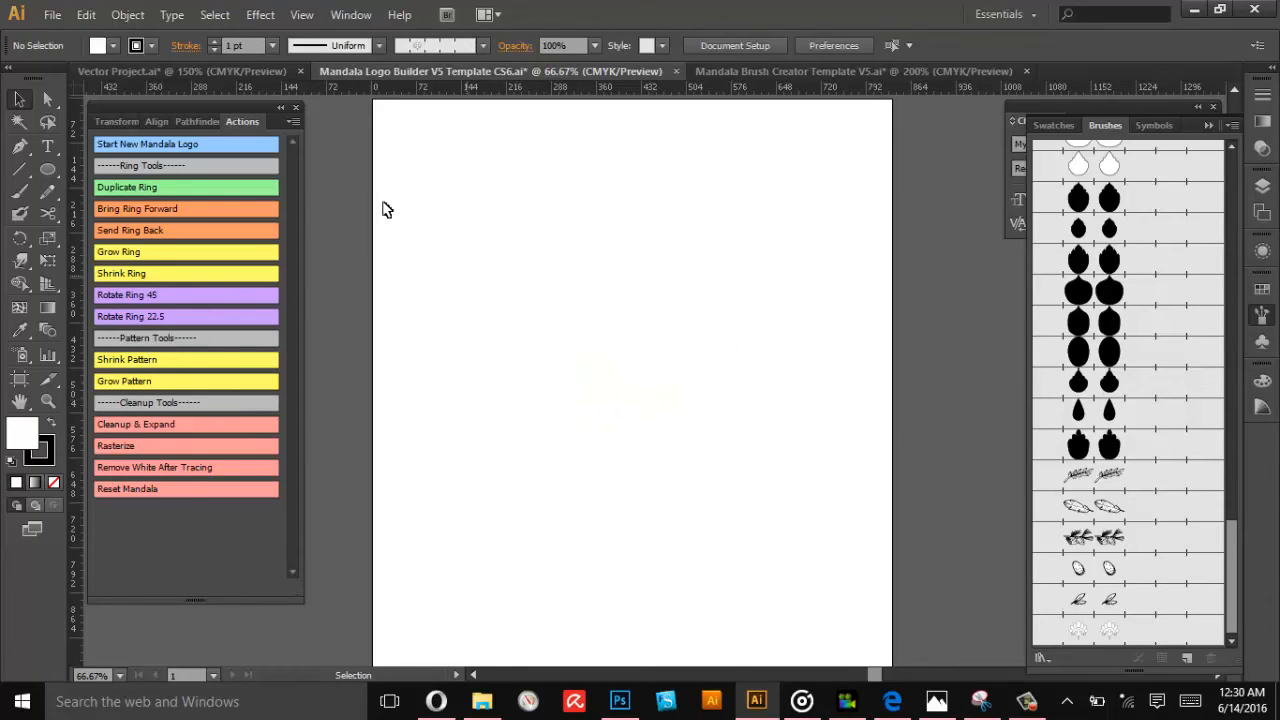
# Start a new mandala logo with the Start New Mandala Logo action and apply the new flower pattern brush to its ring
pyautogui.click(182, 144)
pyautogui.scroll(-10, 1116, 508)
pyautogui.click(1109, 631)
pyautogui.click(752, 396)
pyautogui.click(47, 401)
pyautogui.click(654, 406)
pyautogui.click(654, 406)
pyautogui.click(639, 363)
pyautogui.click(678, 384)
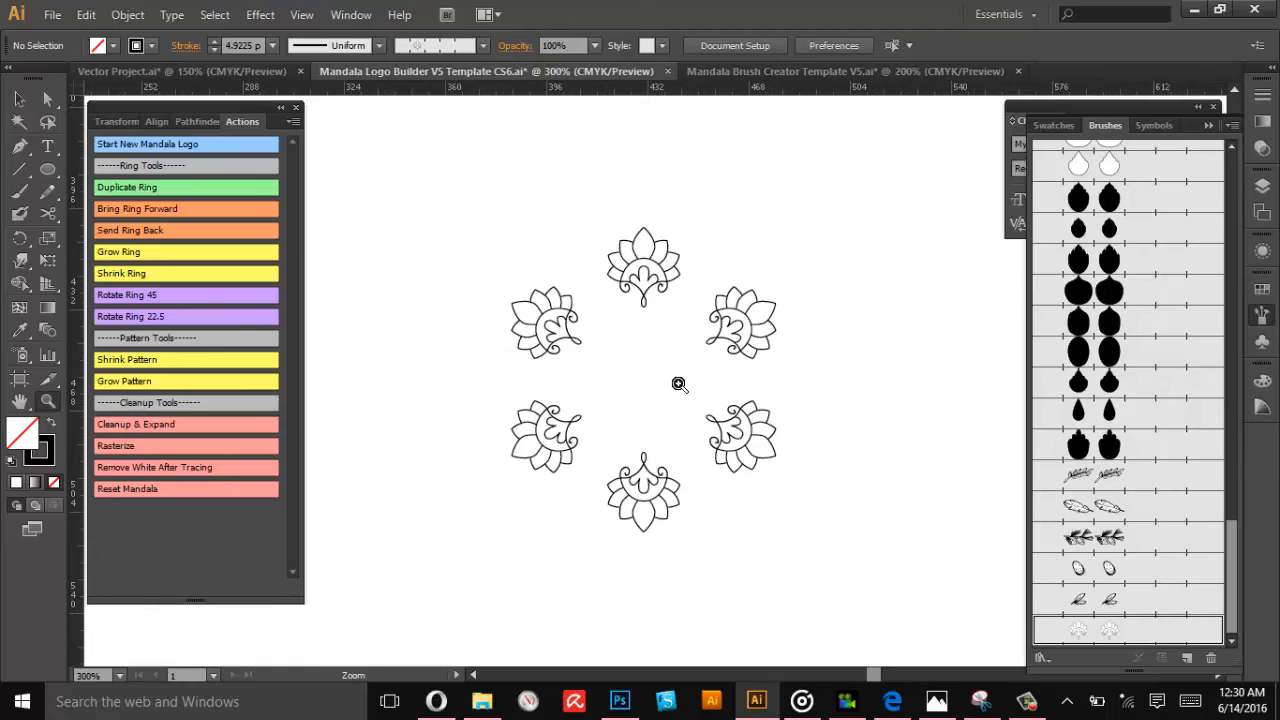
# Compare the ring of flowers with the original flower motif in the Mandala Brush Creator Template, and return to the logo builder
pyautogui.press('space')
pyautogui.moveTo(684, 347); pyautogui.dragTo(713, 367)
pyautogui.click(19, 99)
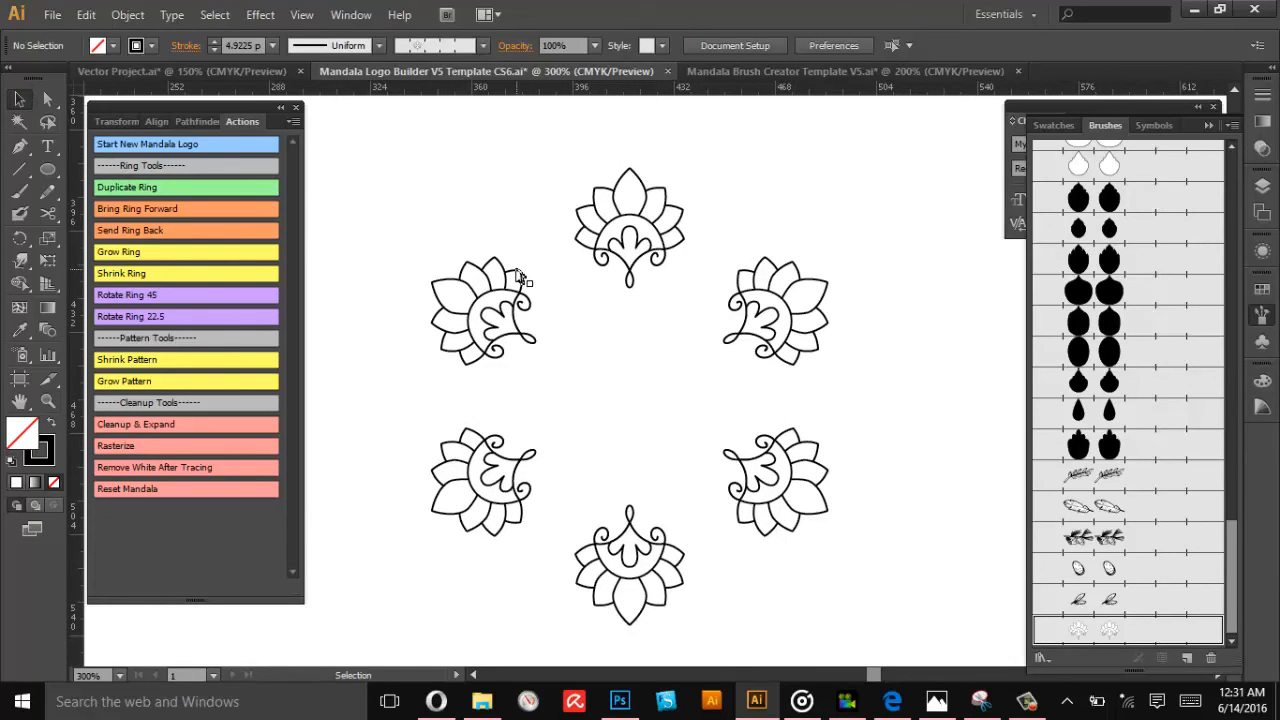
pyautogui.click(753, 71)
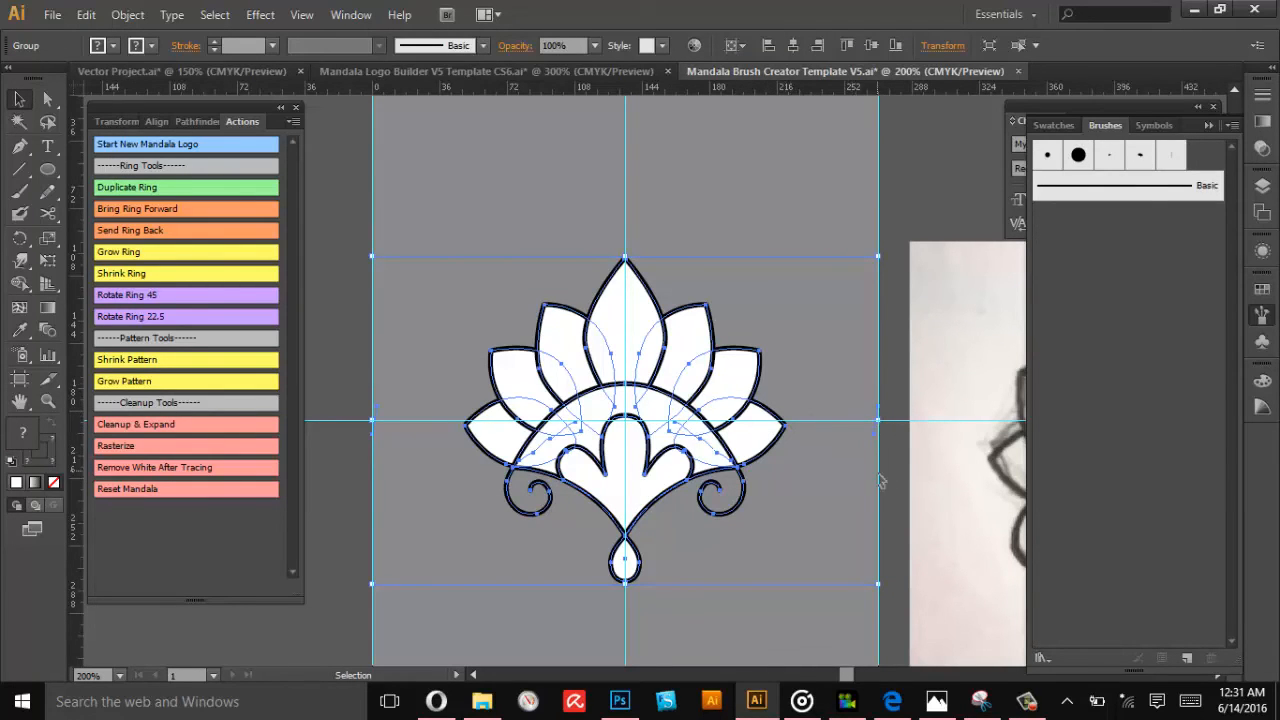
pyautogui.click(469, 72)
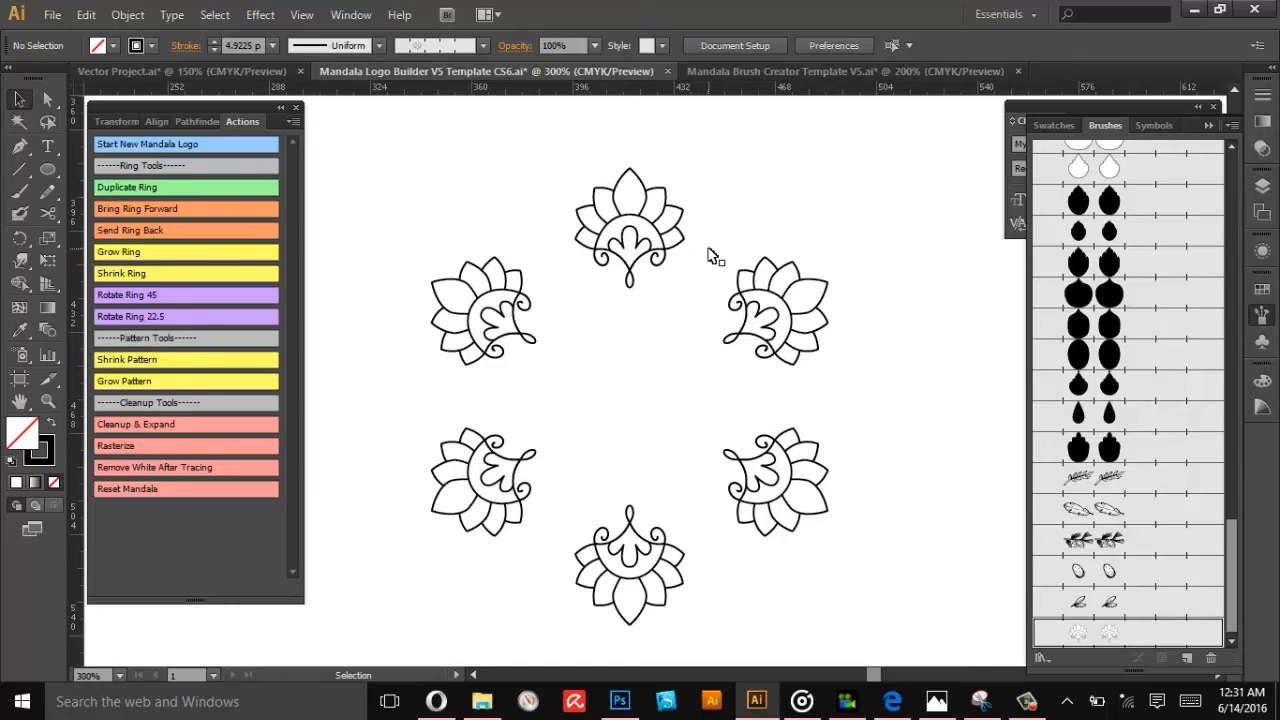
# Duplicate the flower ring, and rotate and shrink the copy so its flowers sit between those of the original ring
pyautogui.click(642, 228)
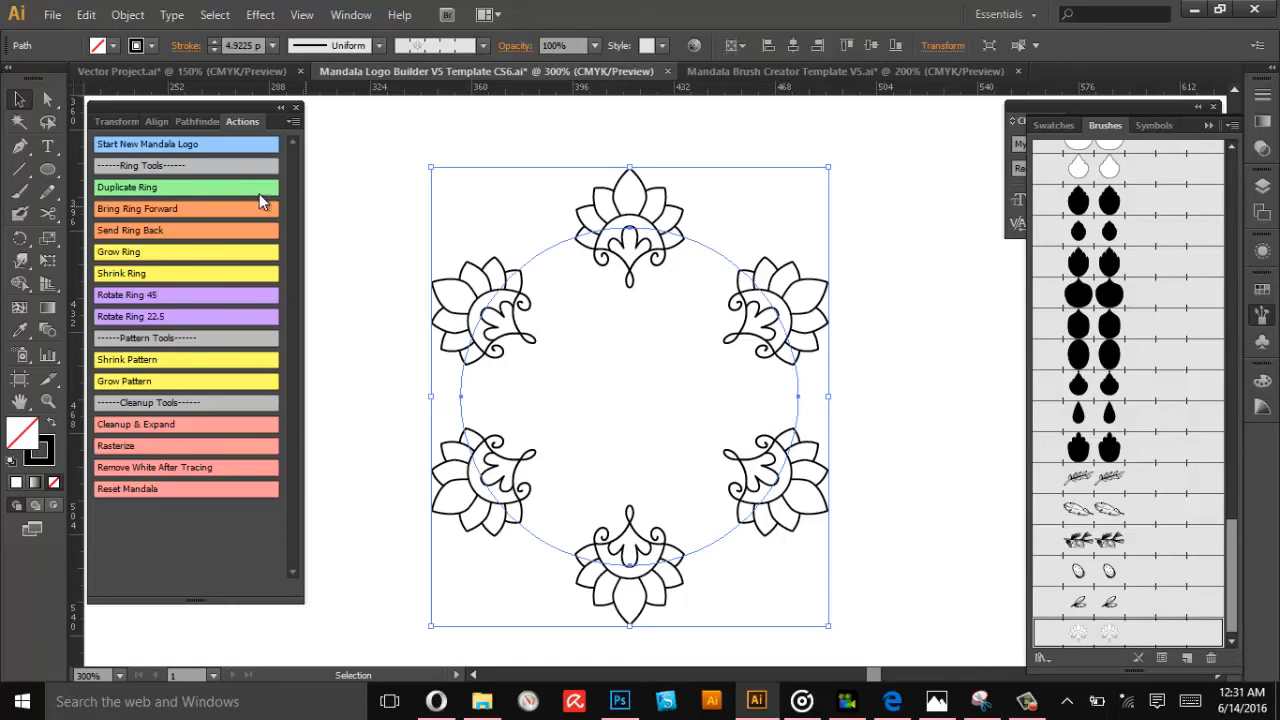
pyautogui.click(147, 187)
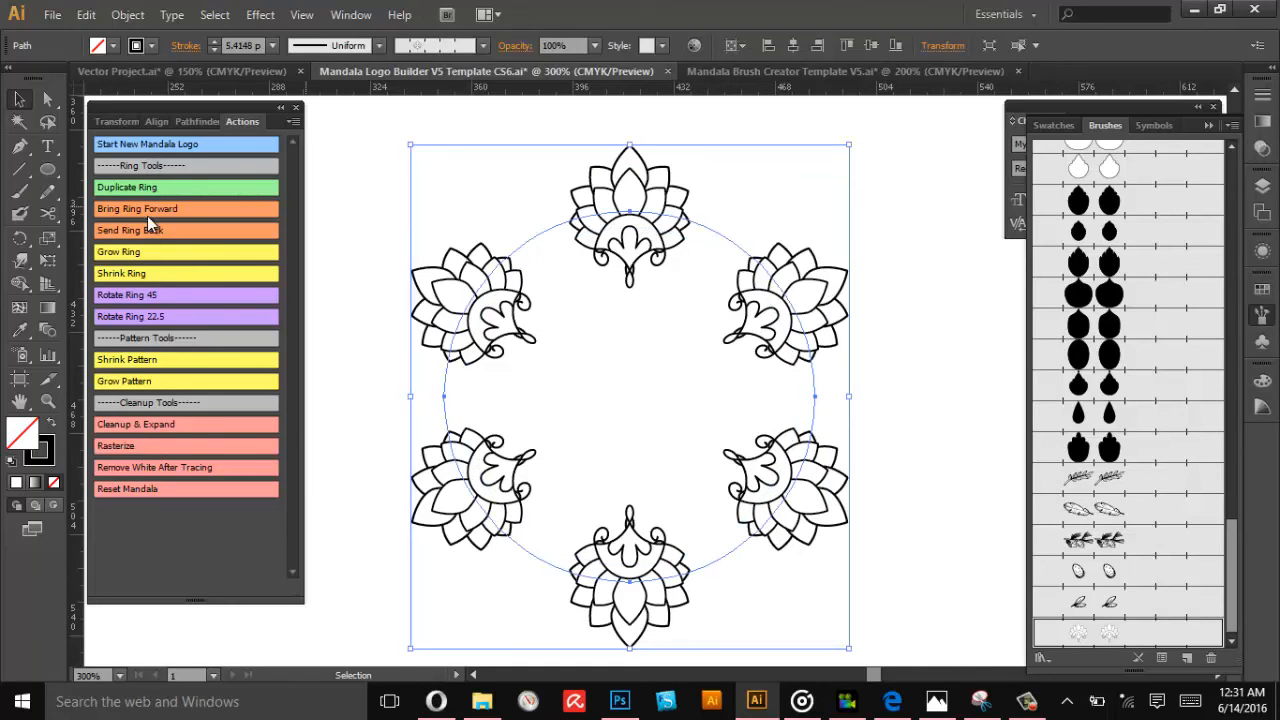
pyautogui.click(124, 293)
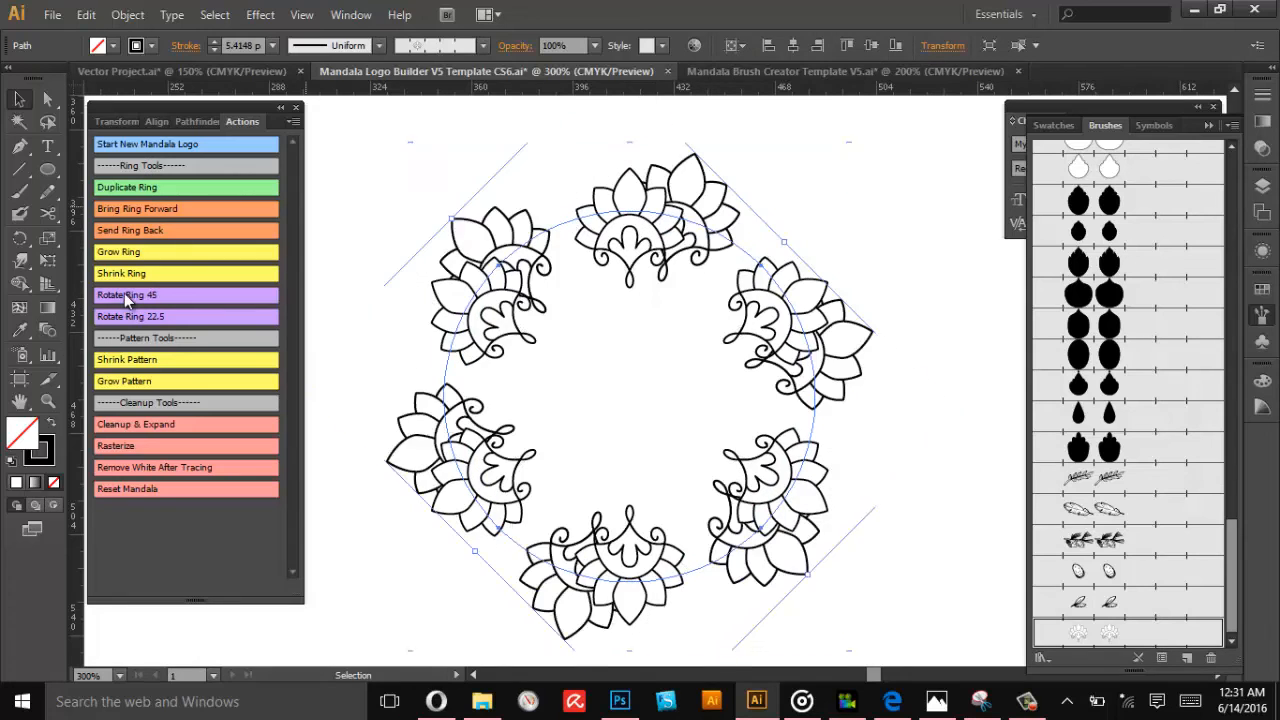
pyautogui.click(120, 273)
pyautogui.click(120, 273)
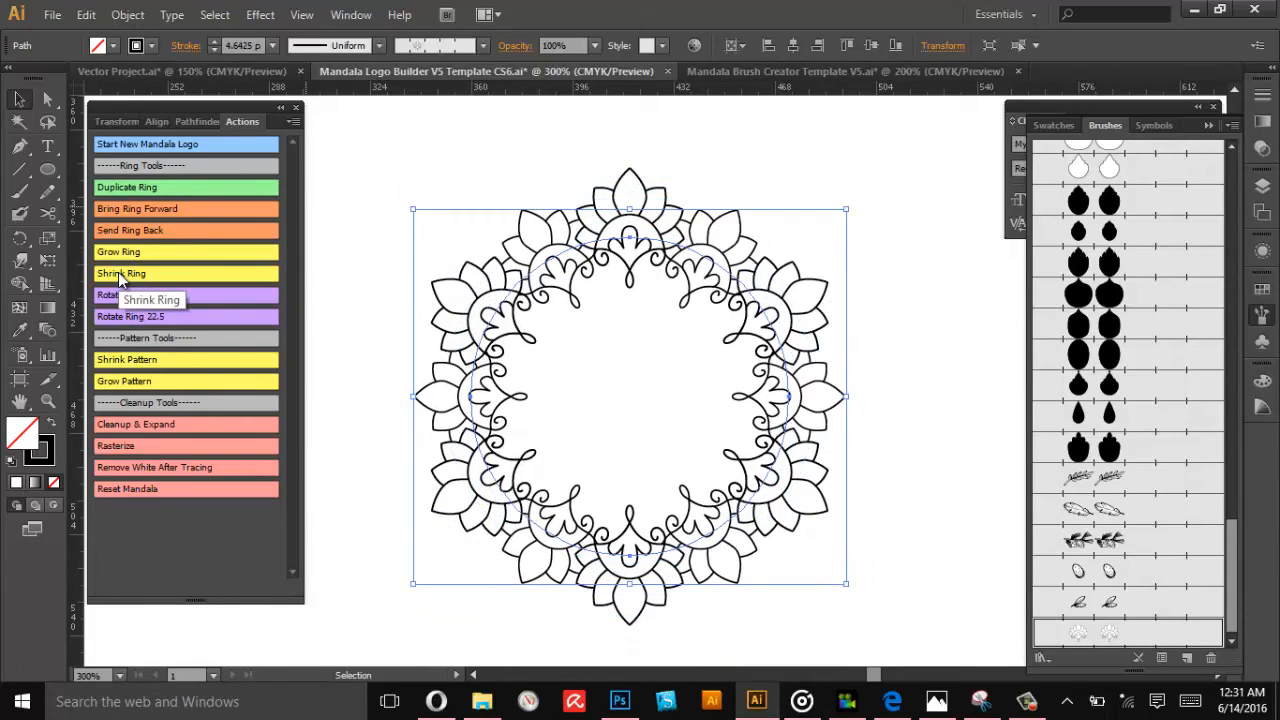
pyautogui.click(934, 203)
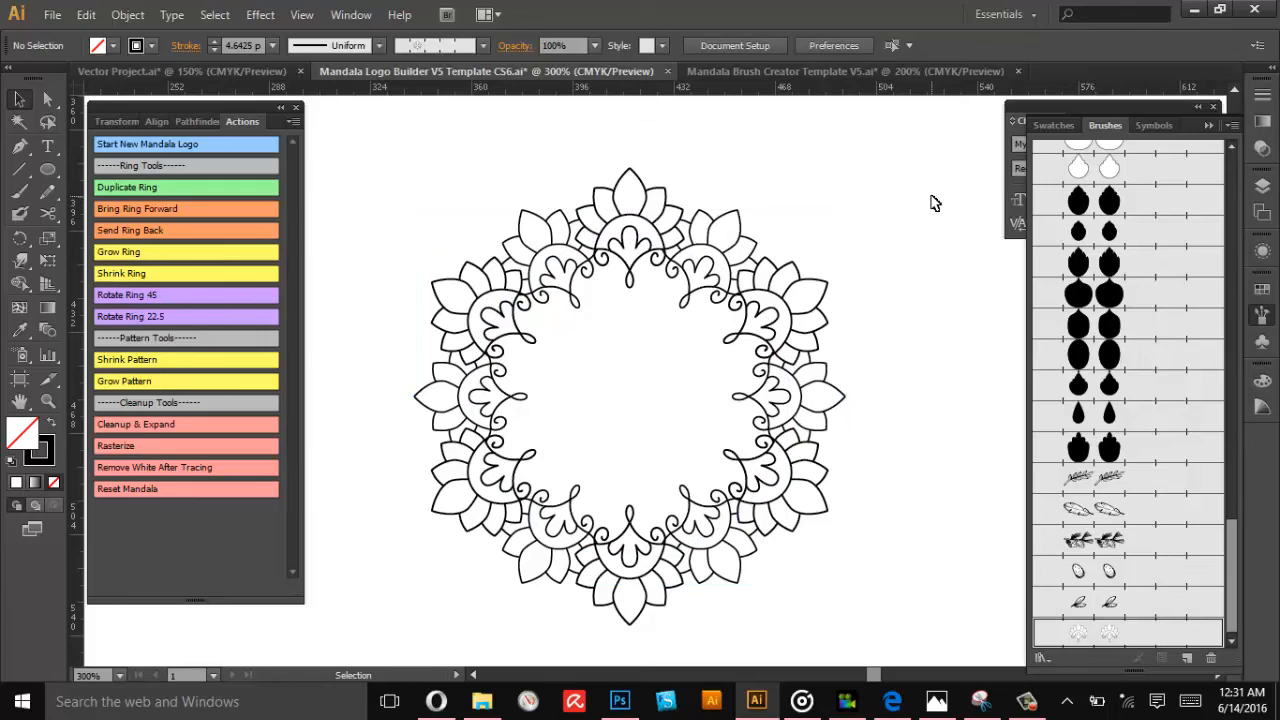
# Convert both flower rings into expanded artwork with the Cleanup & Expand action
pyautogui.moveTo(931, 605); pyautogui.dragTo(397, 212)
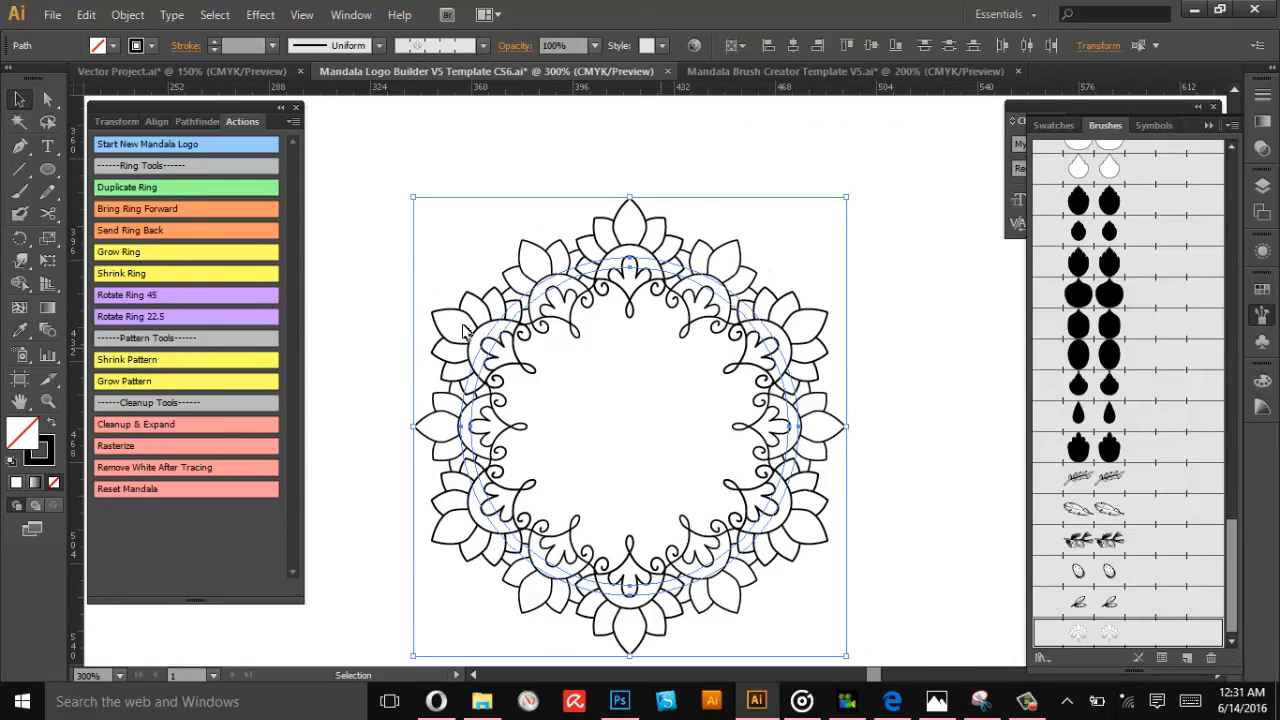
pyautogui.scroll(-1, 508, 304)
pyautogui.click(145, 424)
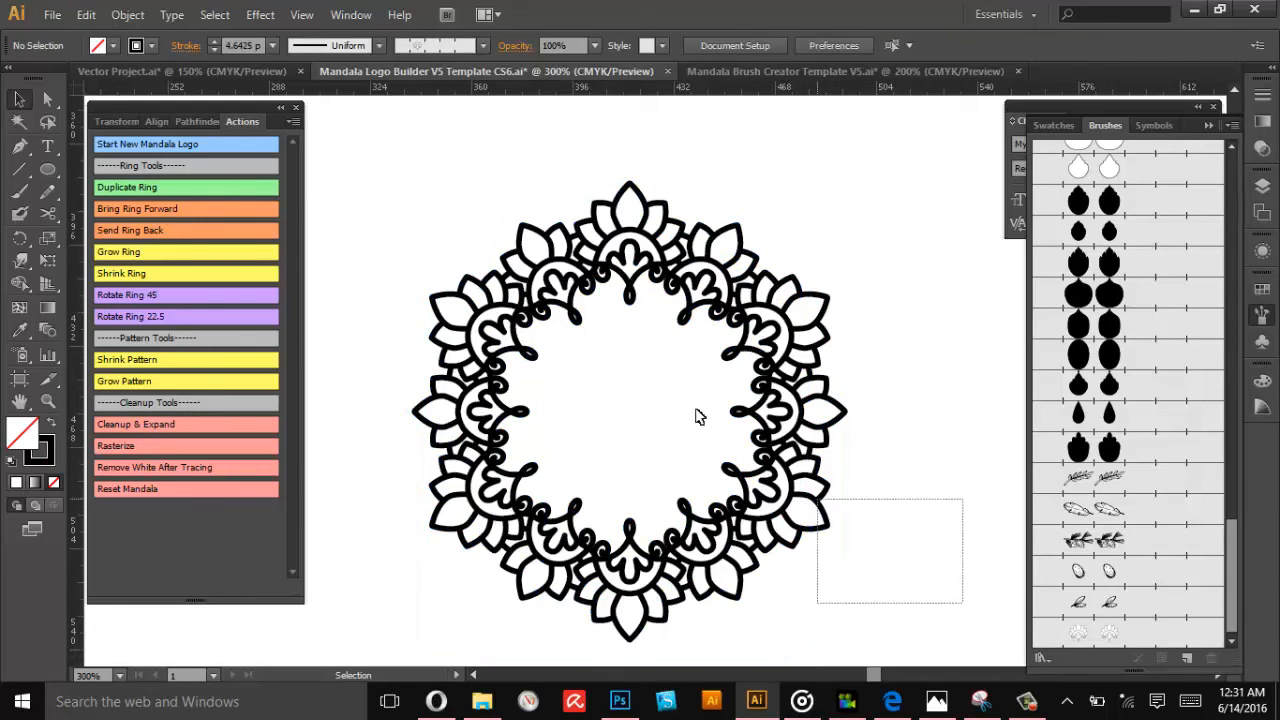
# Set the stroke weight of the whole expanded mandala to 1 pt
pyautogui.moveTo(698, 416); pyautogui.dragTo(384, 139)
pyautogui.click(245, 45)
pyautogui.scroll(3, 245, 45)
pyautogui.scroll(-1, 243, 45)
pyautogui.click(912, 242)
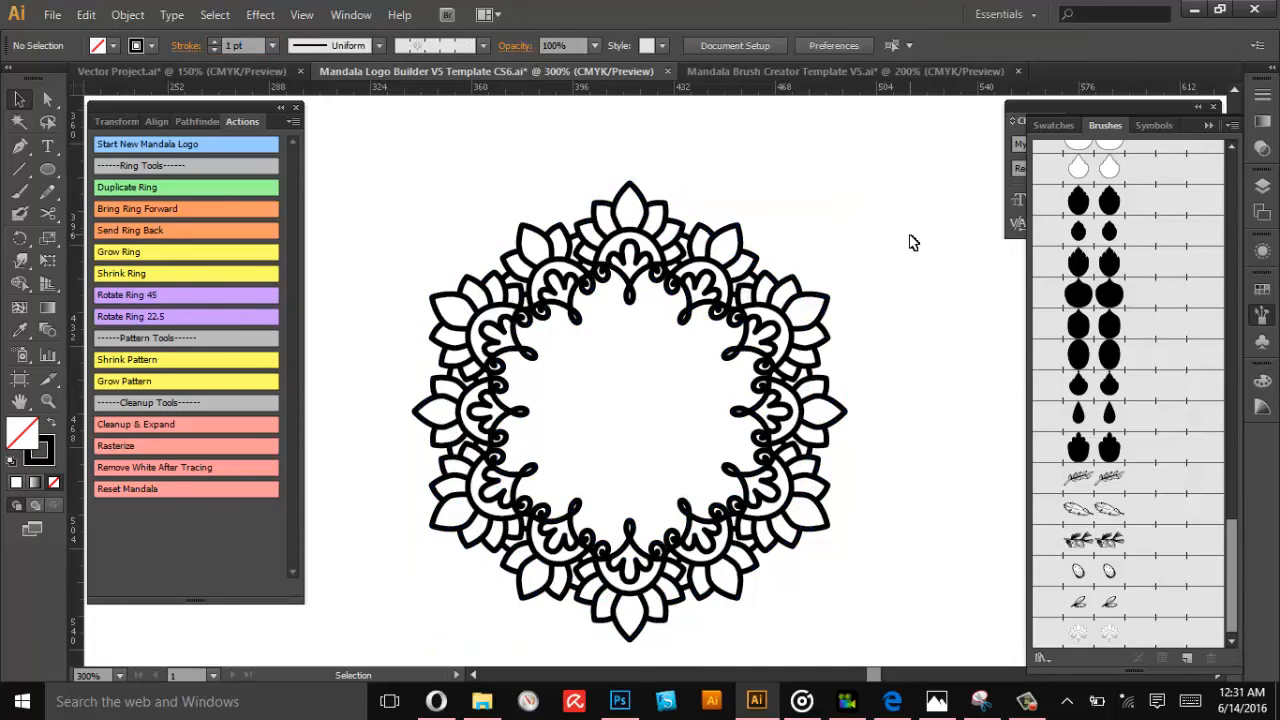
# Rasterize the mandala and run Image Trace on the resulting image with the [Default] preset
pyautogui.click(115, 444)
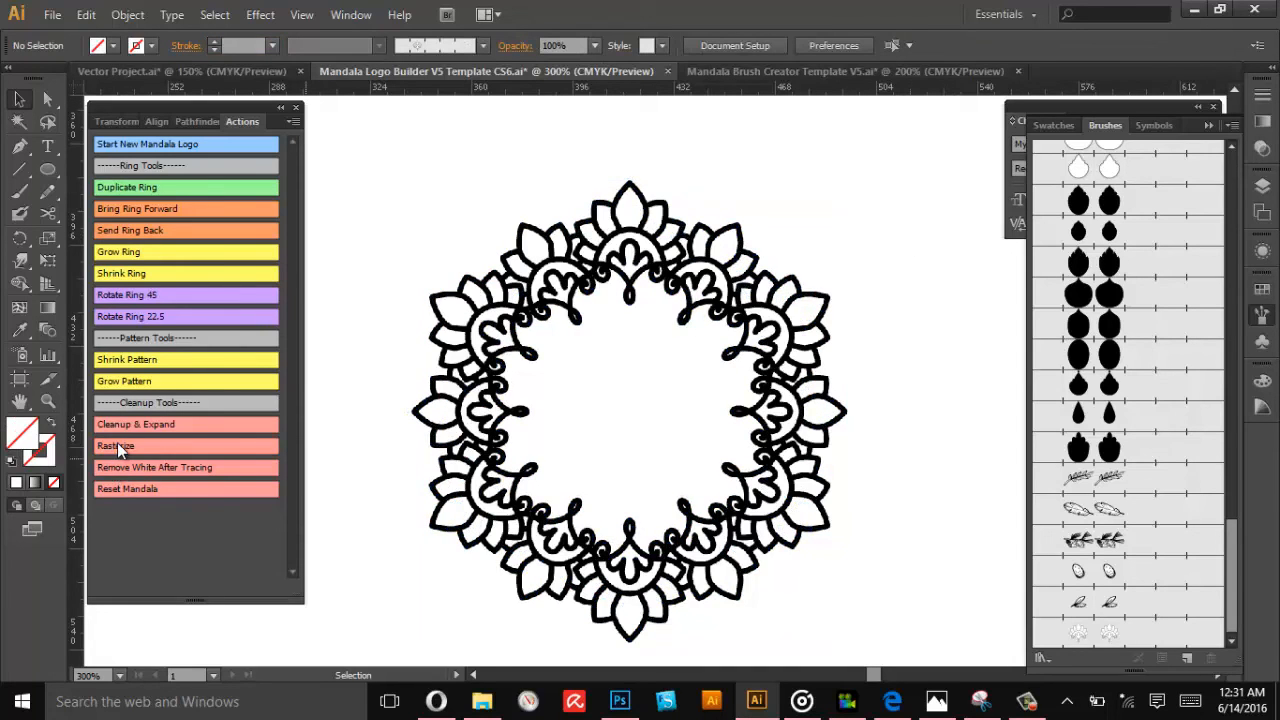
pyautogui.click(612, 218)
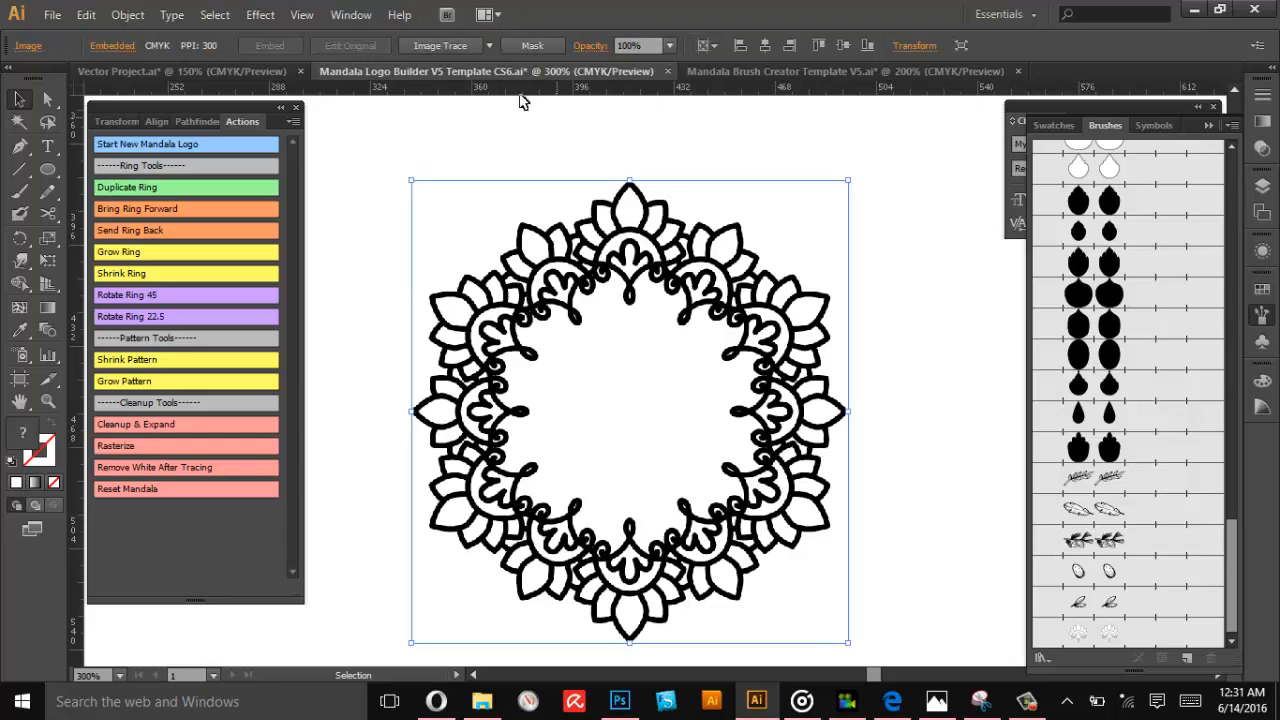
pyautogui.click(490, 45)
pyautogui.click(518, 91)
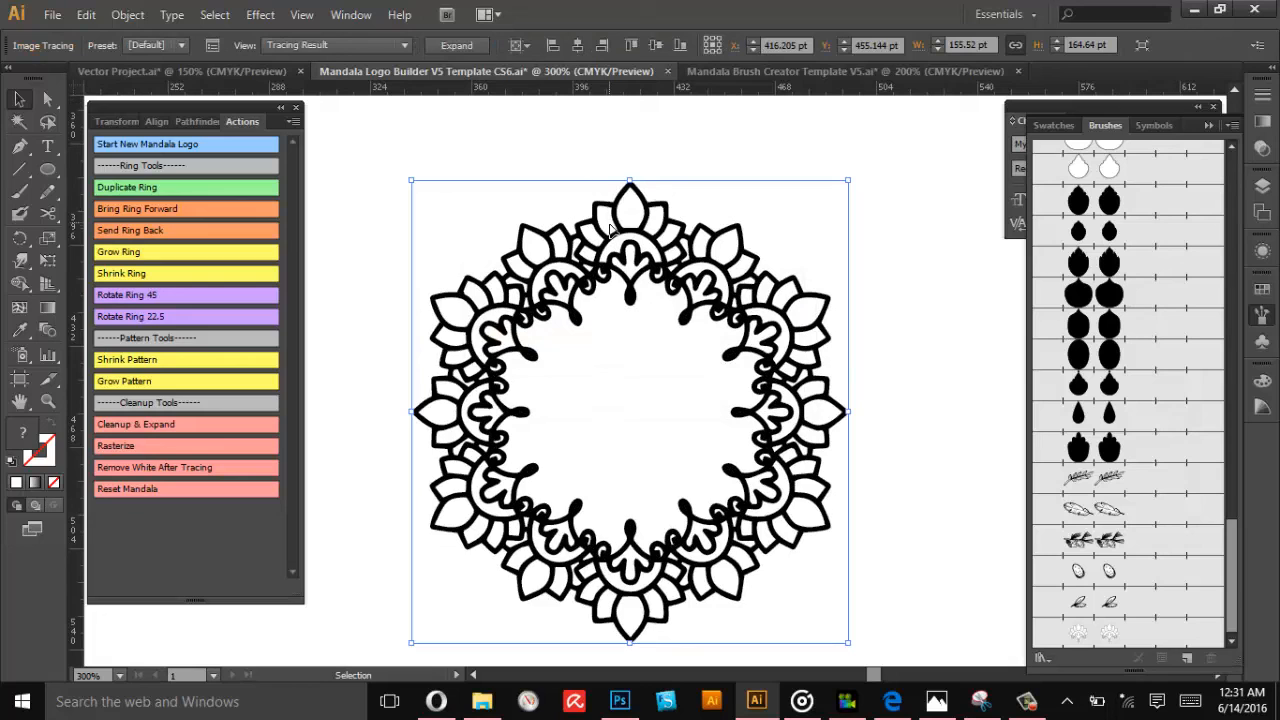
# Expand the traced mandala into paths and strip its white areas with the Remove White After Tracing action
pyautogui.click(455, 46)
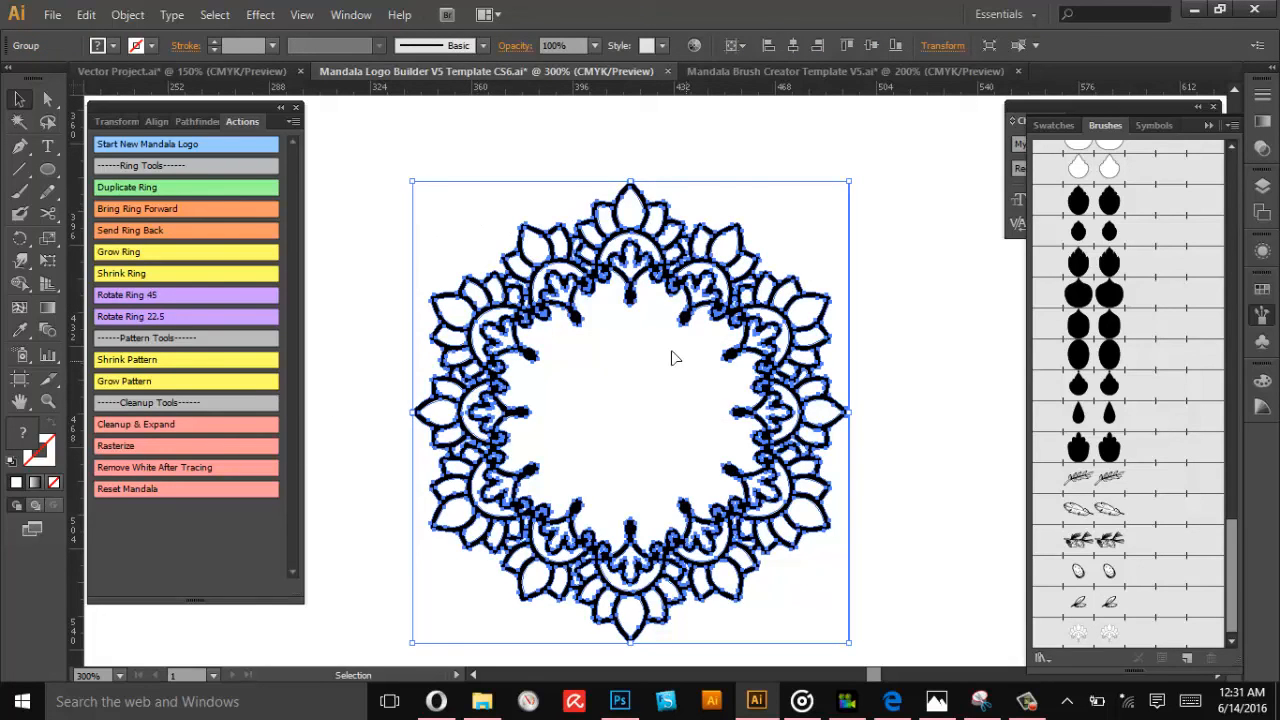
pyautogui.click(130, 470)
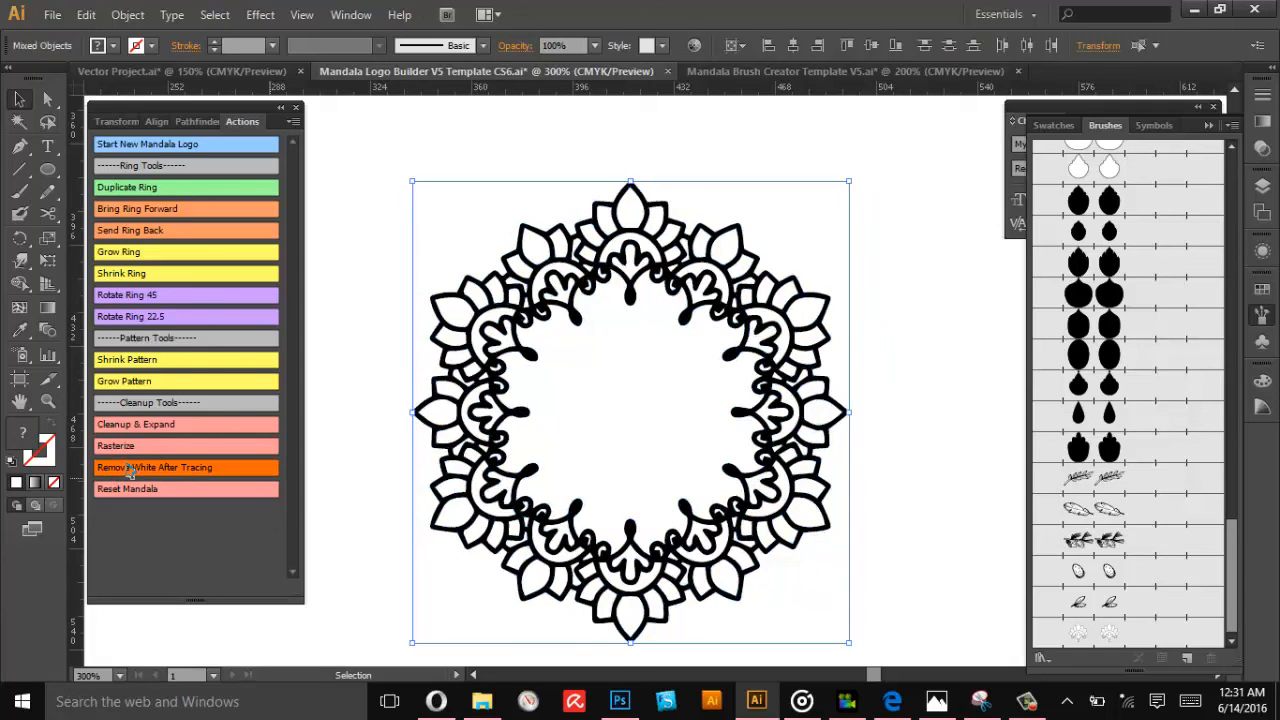
# Fill the traced mandala group with a teal swatch and deselect it
pyautogui.click(798, 302)
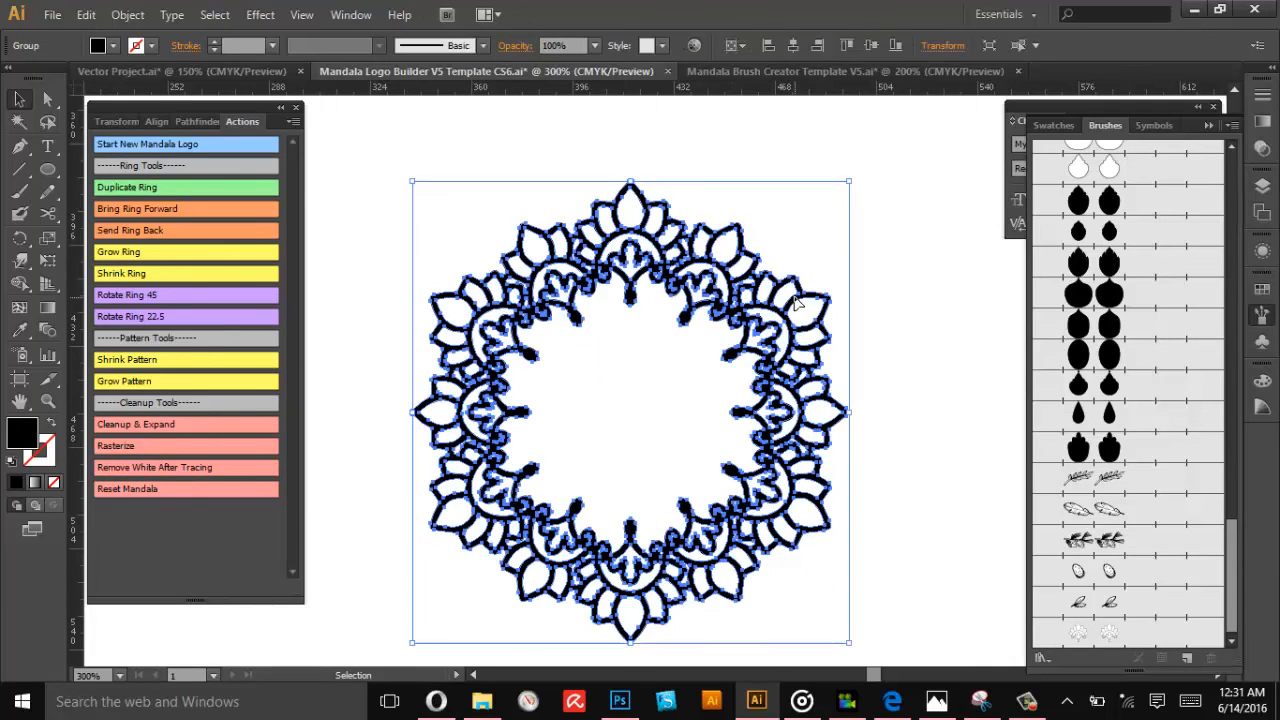
pyautogui.click(113, 46)
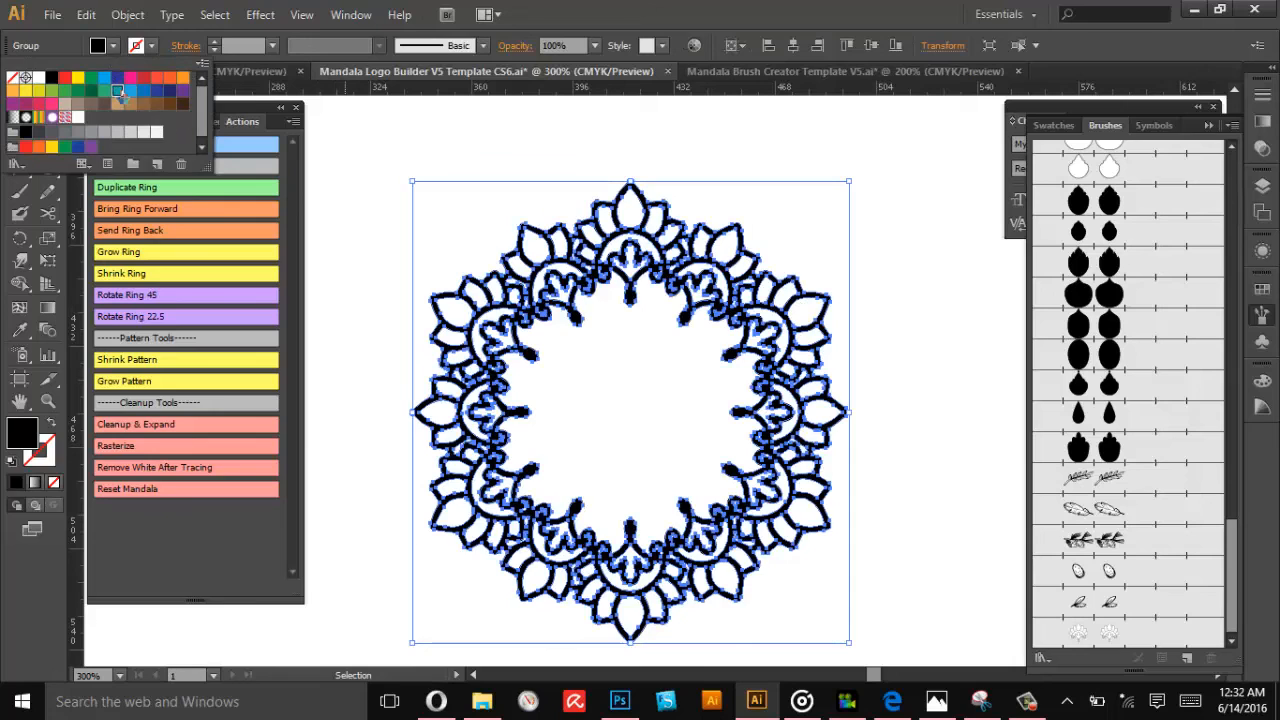
pyautogui.click(115, 92)
pyautogui.click(929, 389)
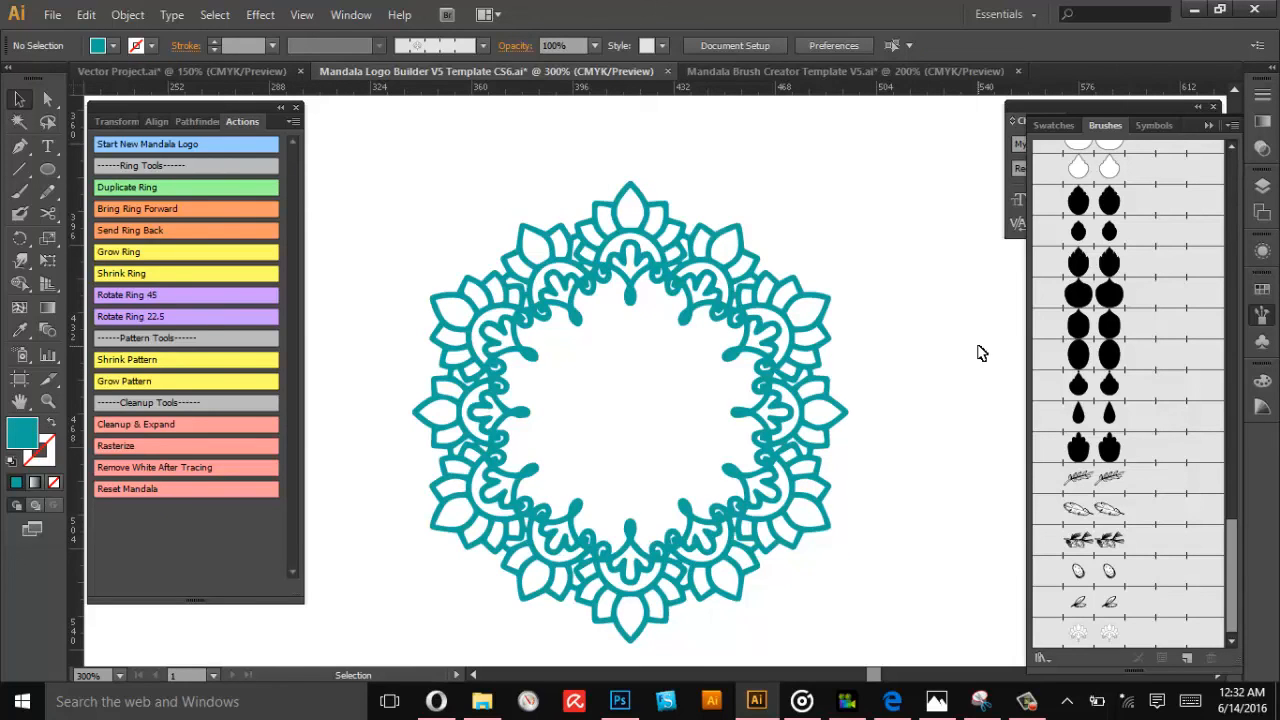